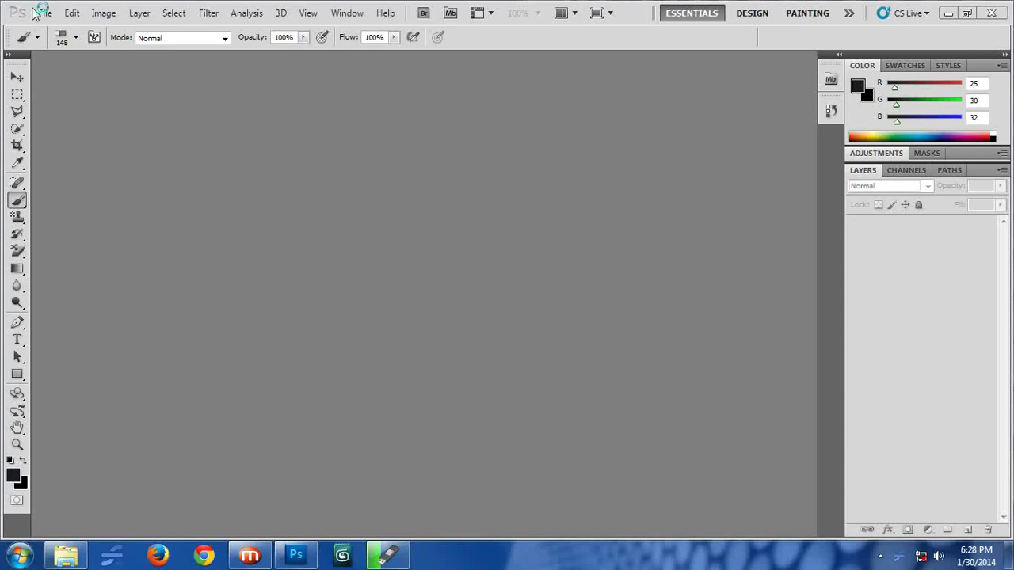
Create Untitled-1, a blank white document at the Default Photoshop Size of 16.02 × 11.99 cm
left_click(45, 14)
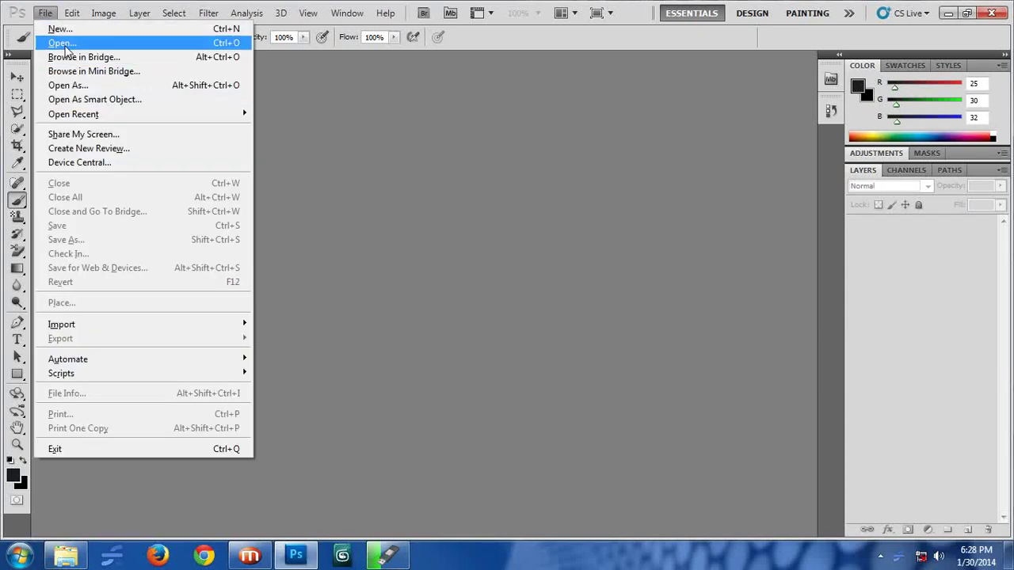
left_click(63, 45)
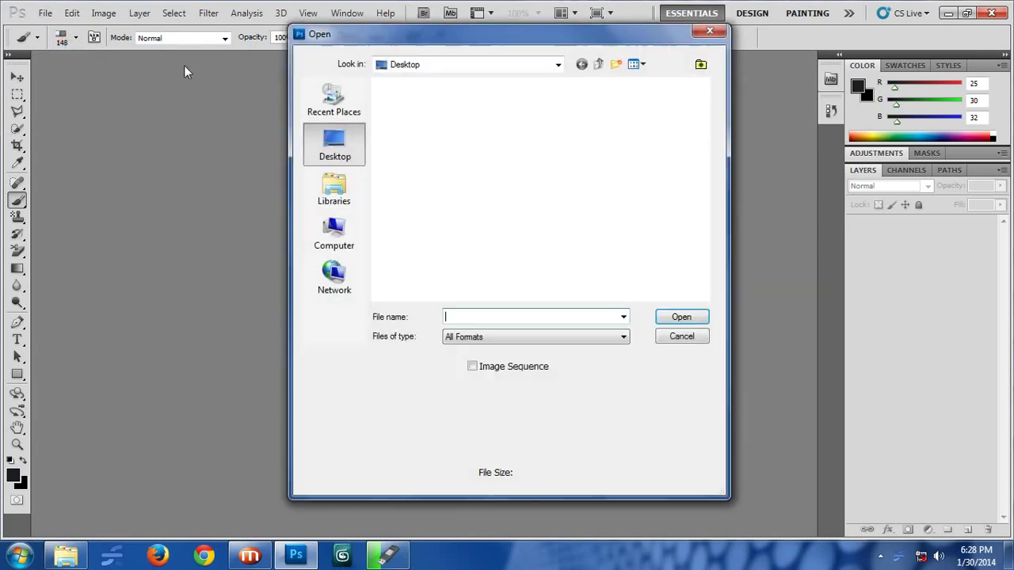
left_click(707, 33)
left_click(45, 13)
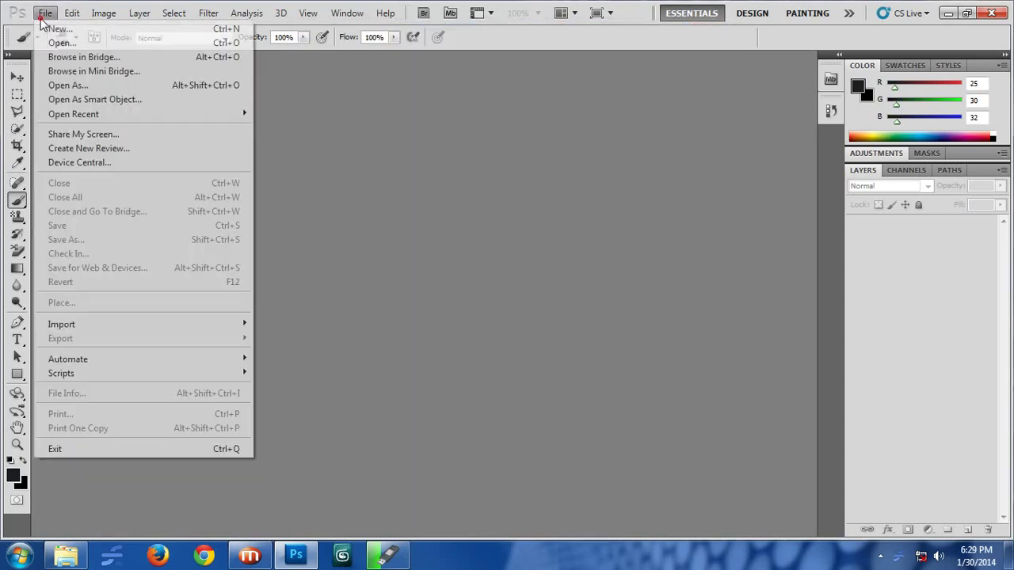
left_click(56, 34)
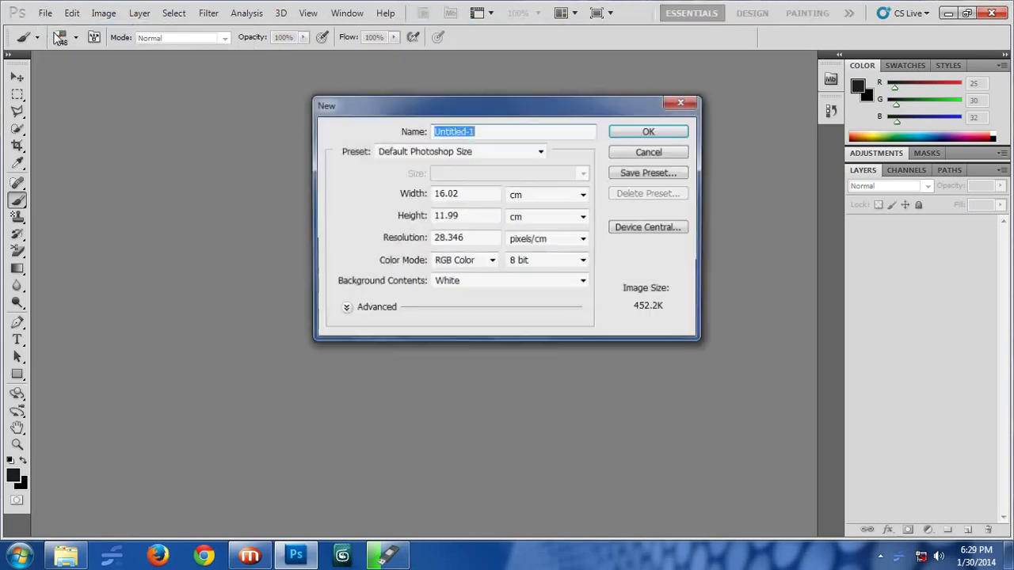
left_click(622, 134)
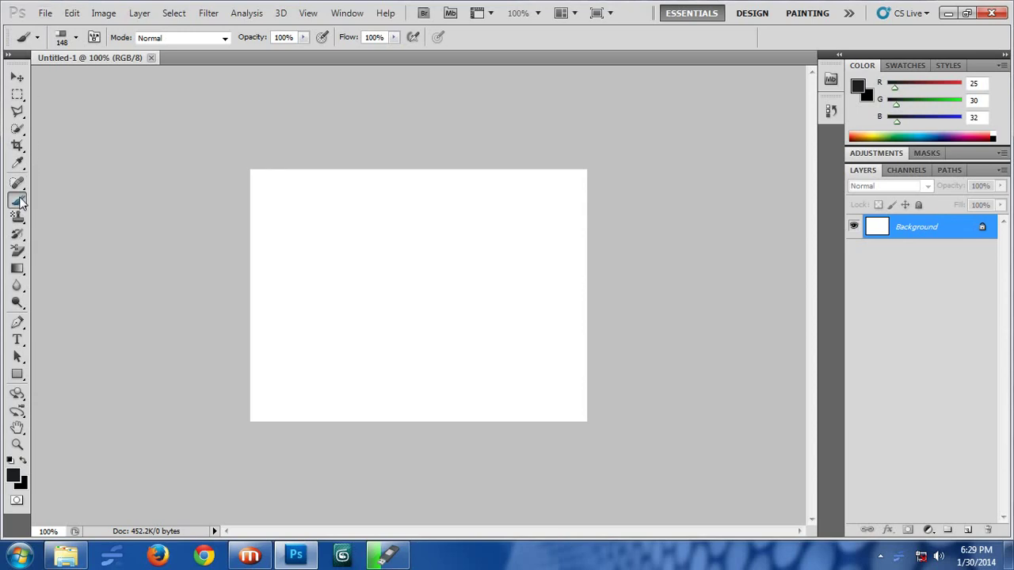
Load the '50 Texture brushes' set into the Brush Preset picker's brush list
left_click(76, 38)
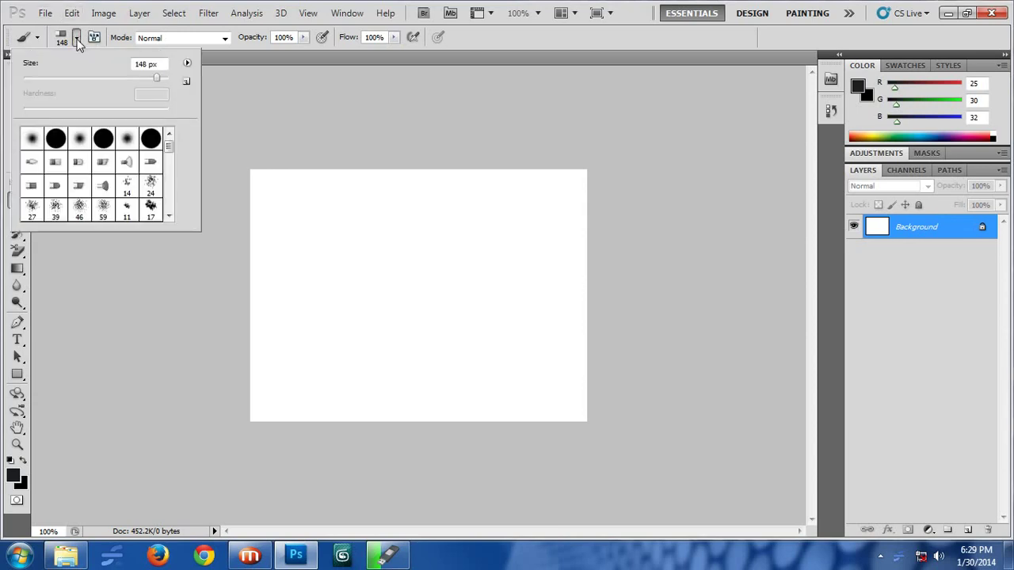
left_click(187, 63)
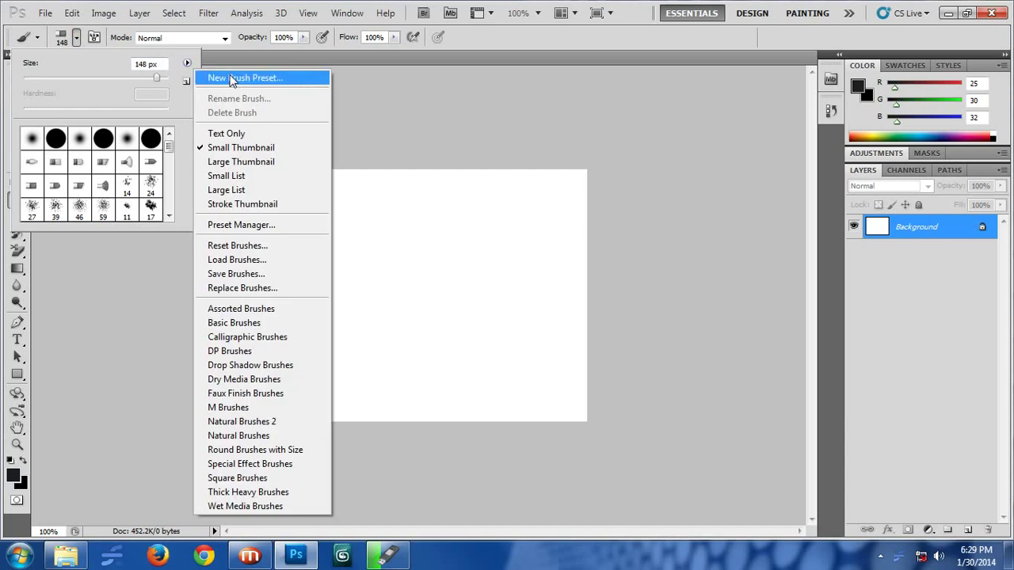
left_click(249, 269)
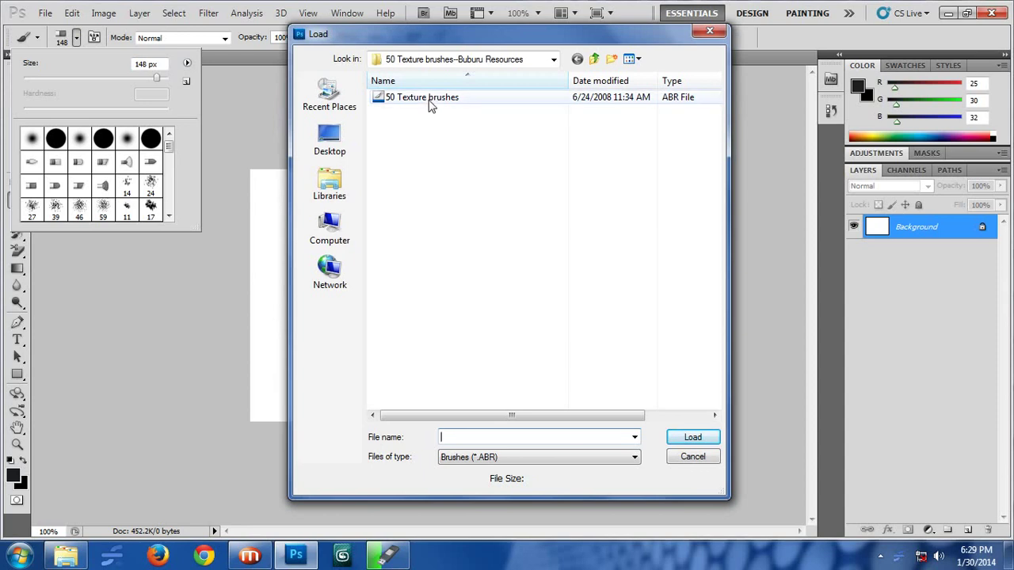
left_click(429, 101)
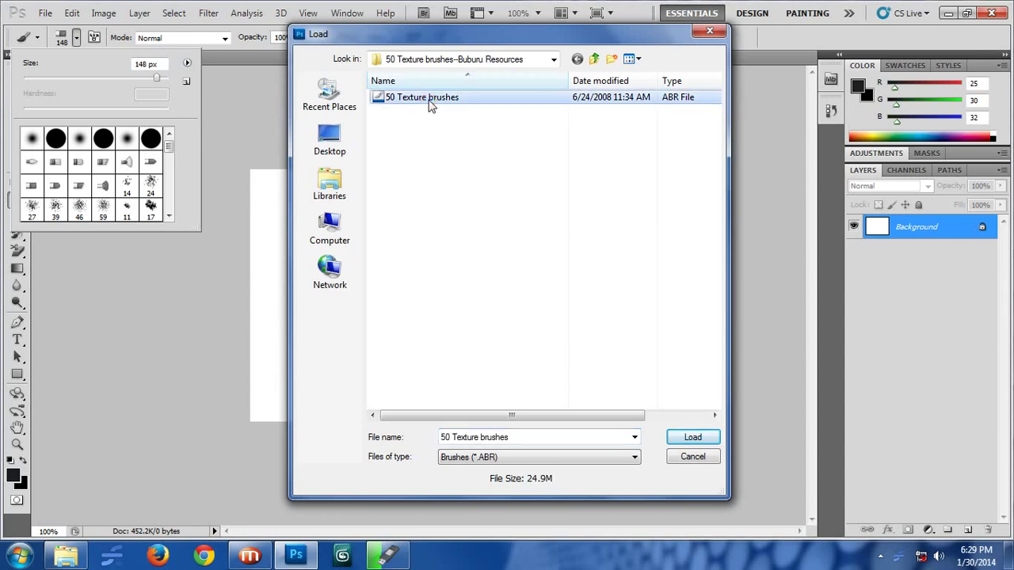
left_click(689, 440)
left_click_drag(169, 145, 156, 236)
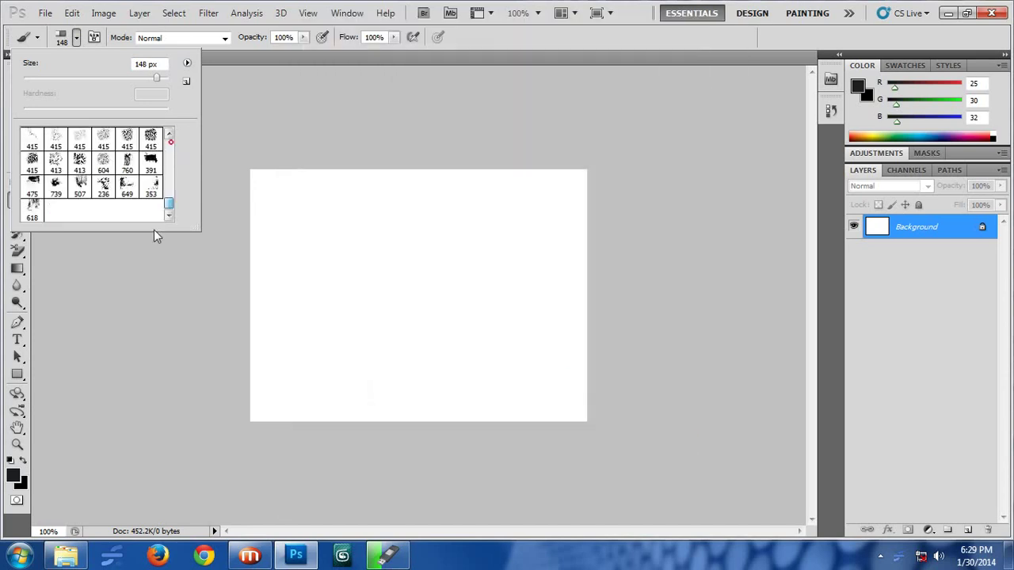
Select the 507 px grunge texture brush and undo a test stamp
left_click(80, 184)
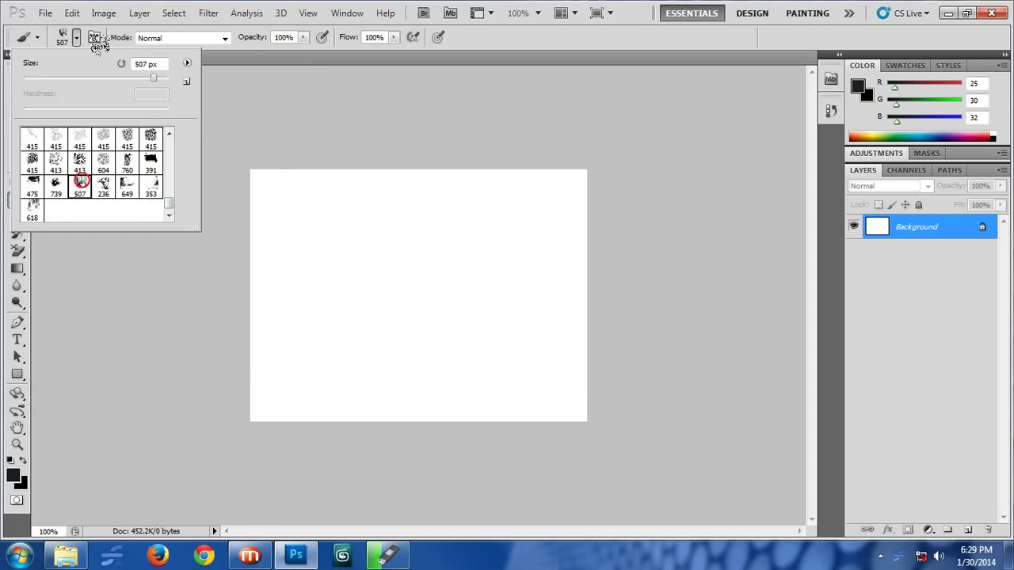
left_click(216, 175)
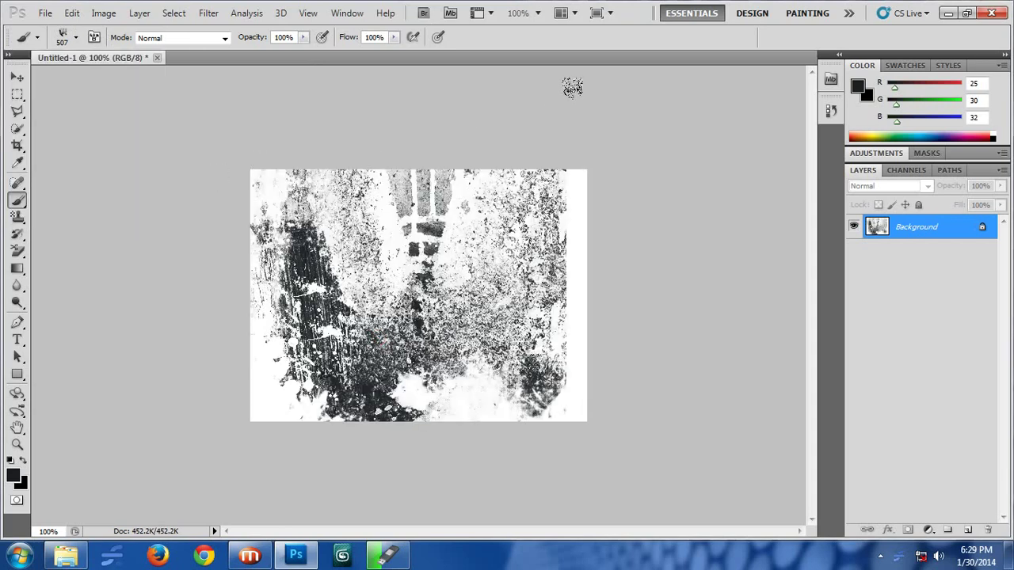
key("ctrl+z")
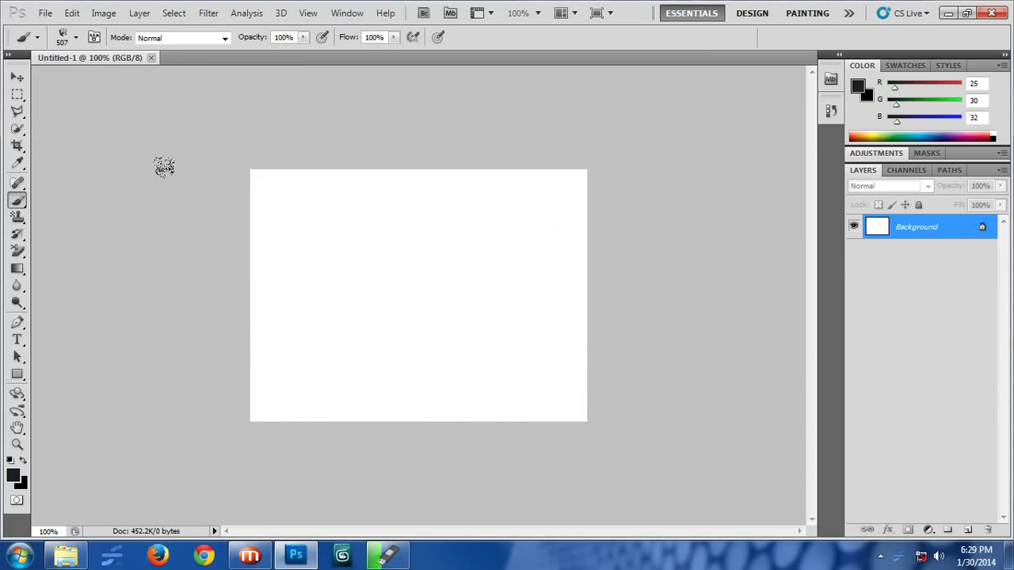
Resize the texture brush to 618 px using the canvas brush options
right_click(418, 373)
left_click(488, 358)
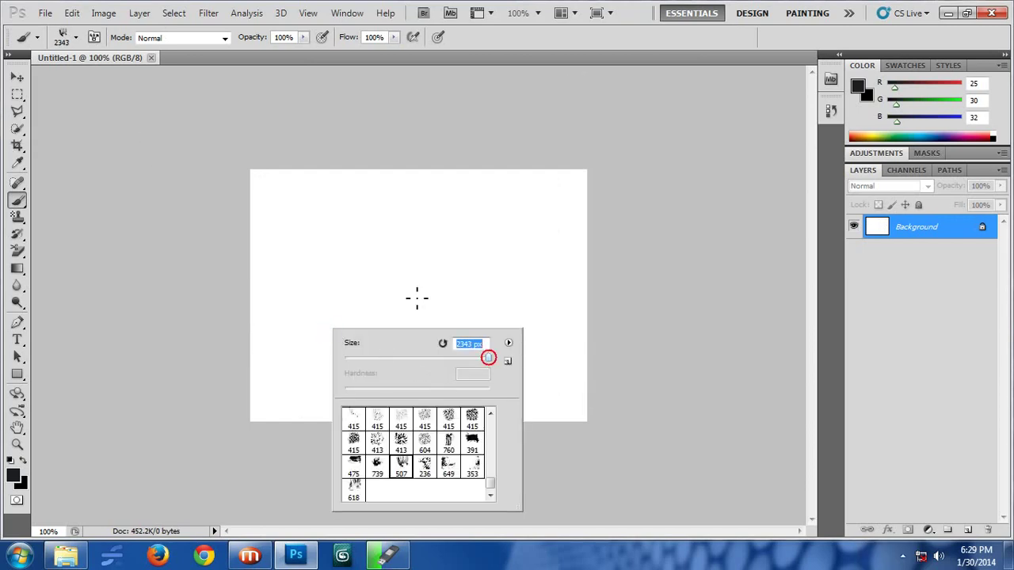
left_click_drag(488, 360, 482, 358)
left_click(480, 357)
left_click(479, 358)
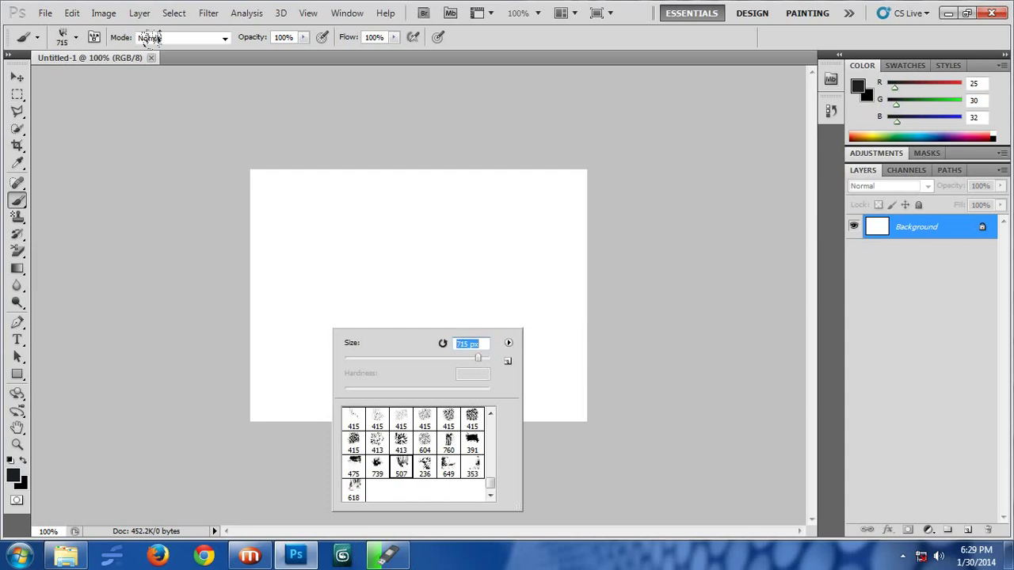
left_click(476, 358)
left_click(476, 358)
left_click(476, 358)
right_click(140, 247)
left_click(684, 236)
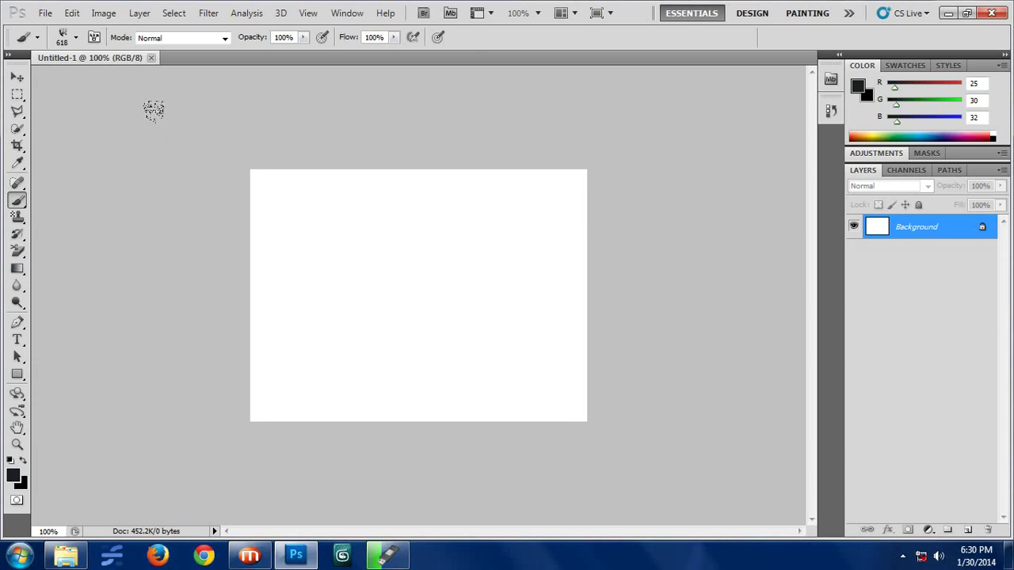
left_click(358, 319)
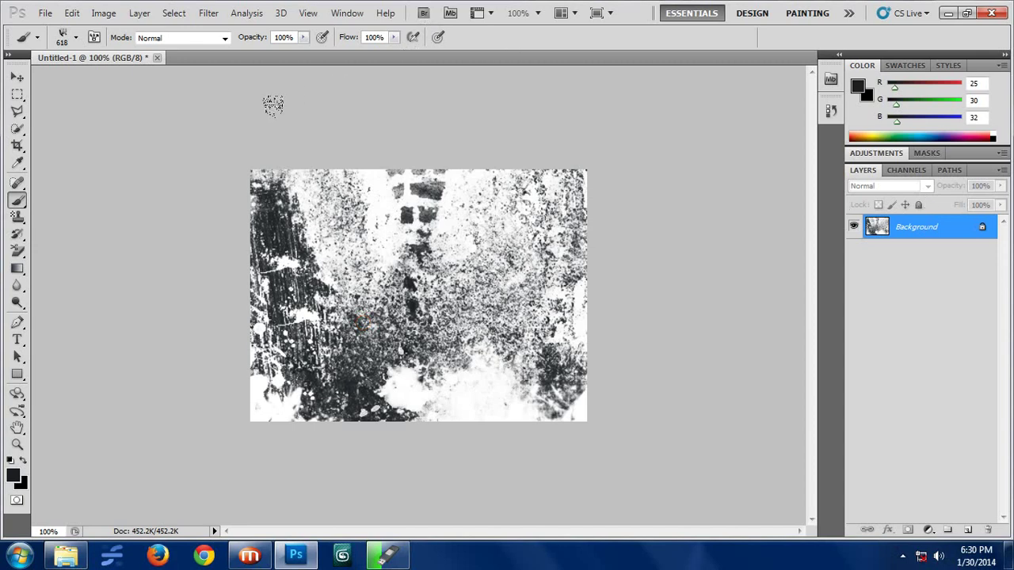
left_click(471, 306)
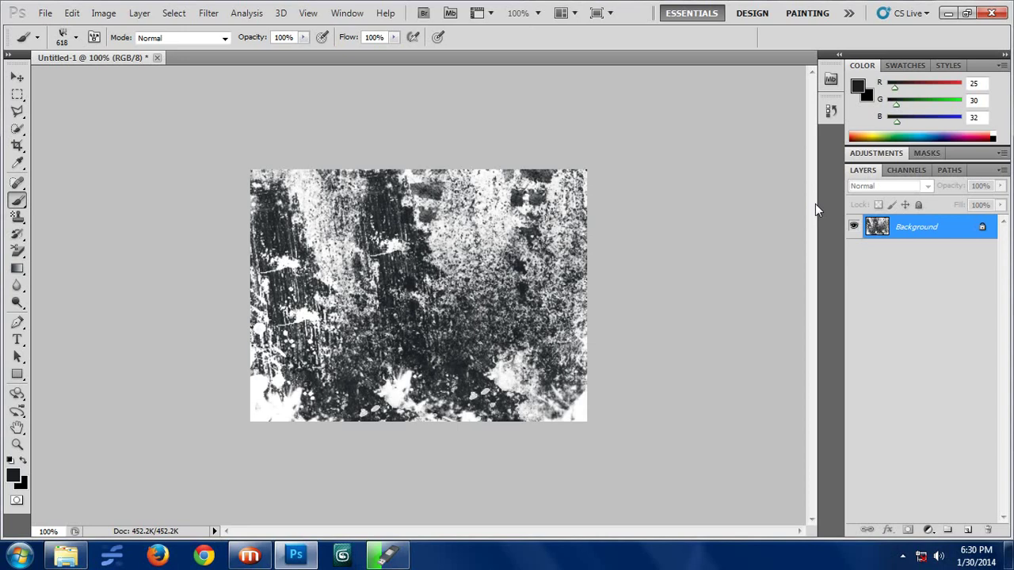
key("ctrl+z")
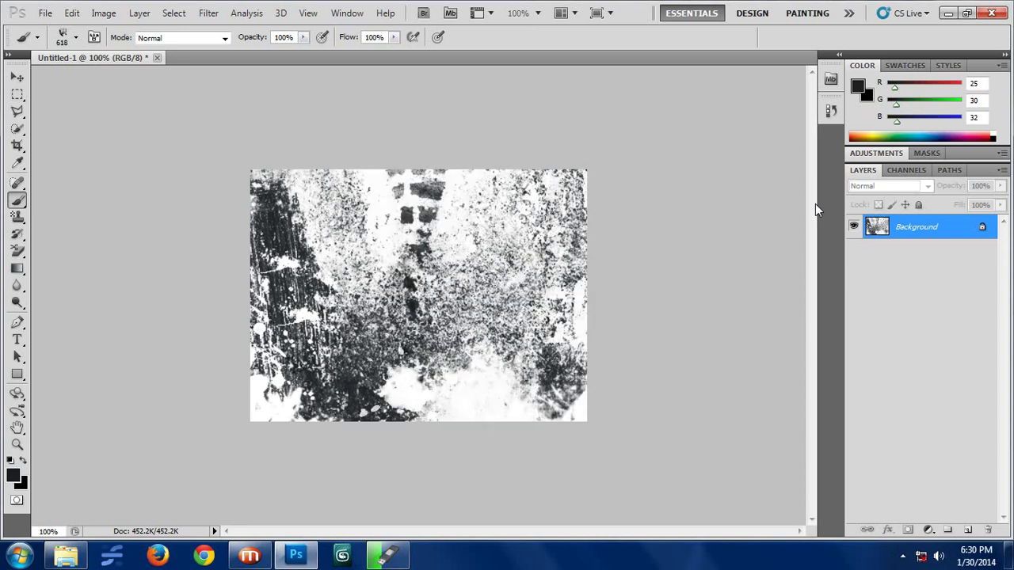
key("ctrl+z")
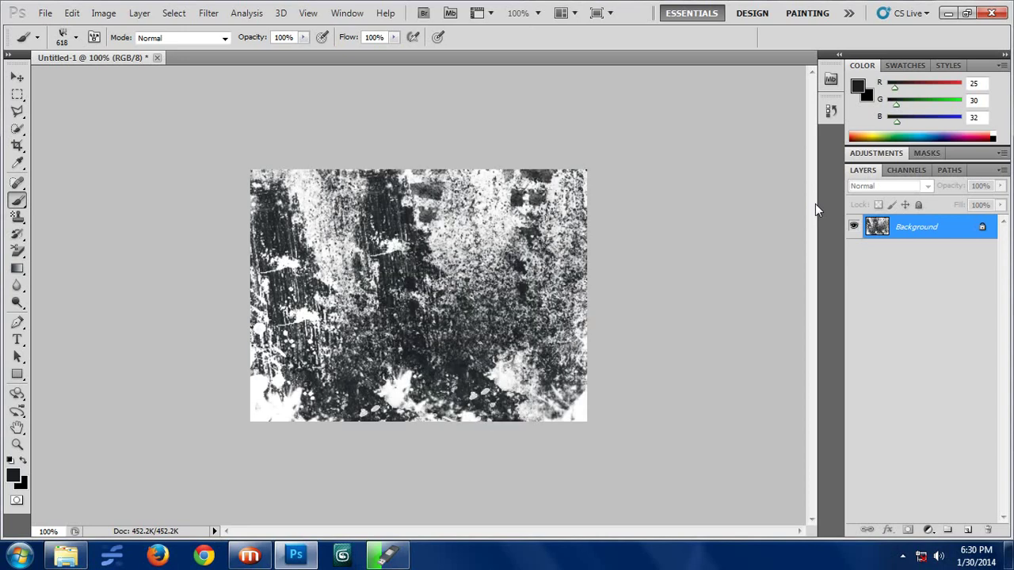
key("ctrl+alt+z")
key("ctrl+alt+z")
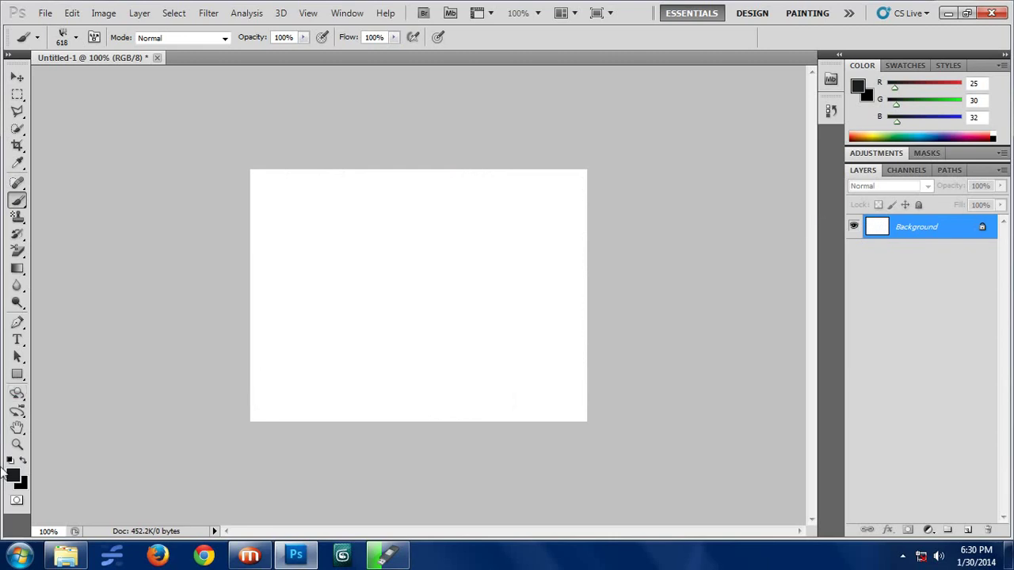
Set the foreground colour to golden yellow R226 G174 B48
left_click(13, 478)
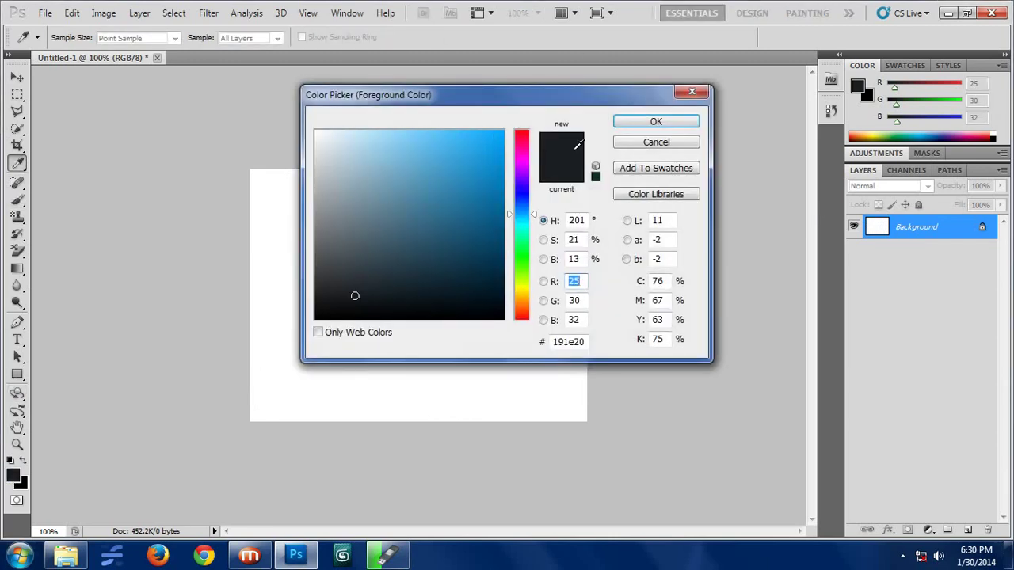
left_click_drag(522, 285, 525, 303)
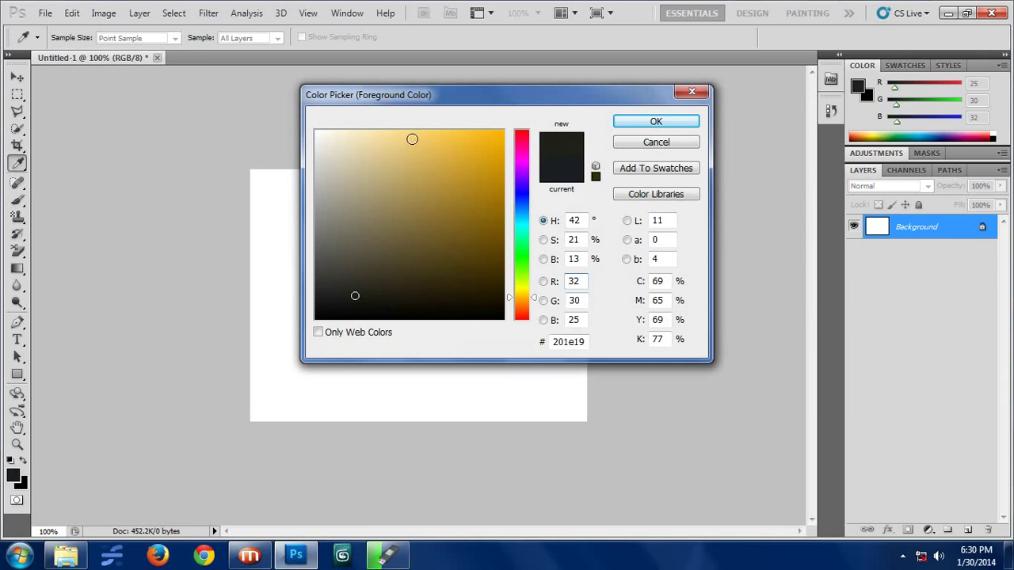
left_click_drag(464, 135, 464, 151)
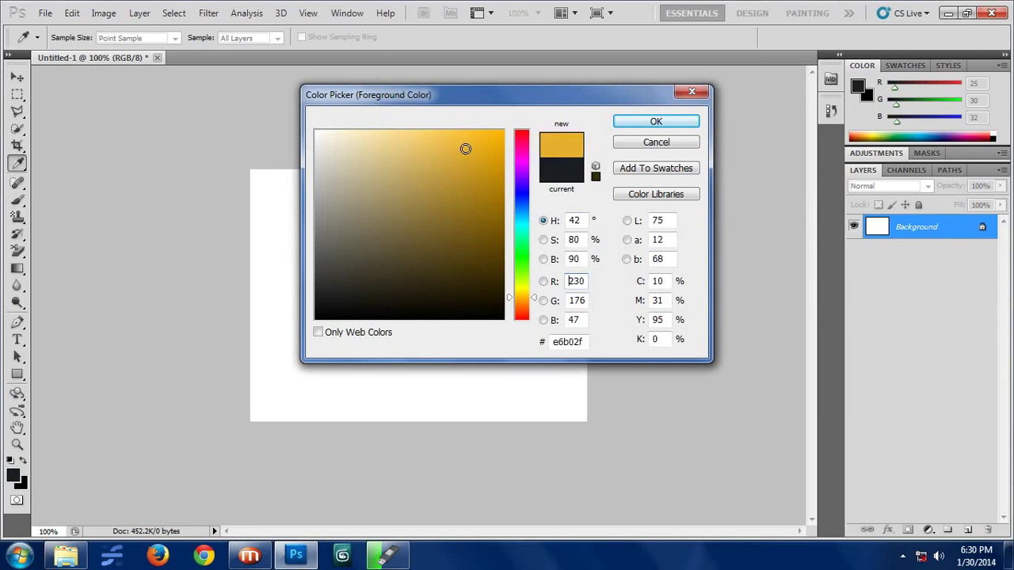
left_click(642, 121)
Stamp two more gold grunge textures across the canvas
key("b")
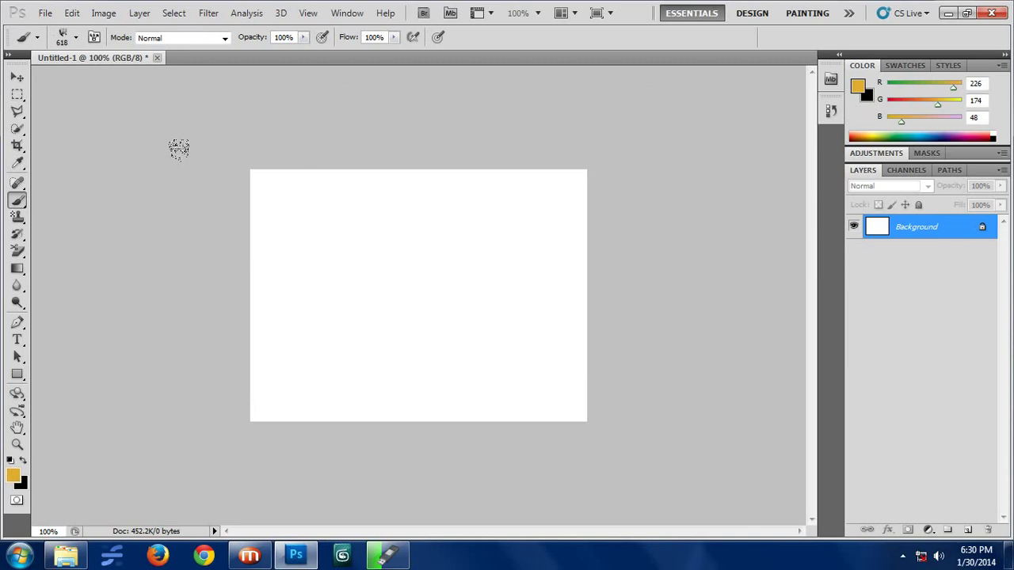
left_click(380, 349)
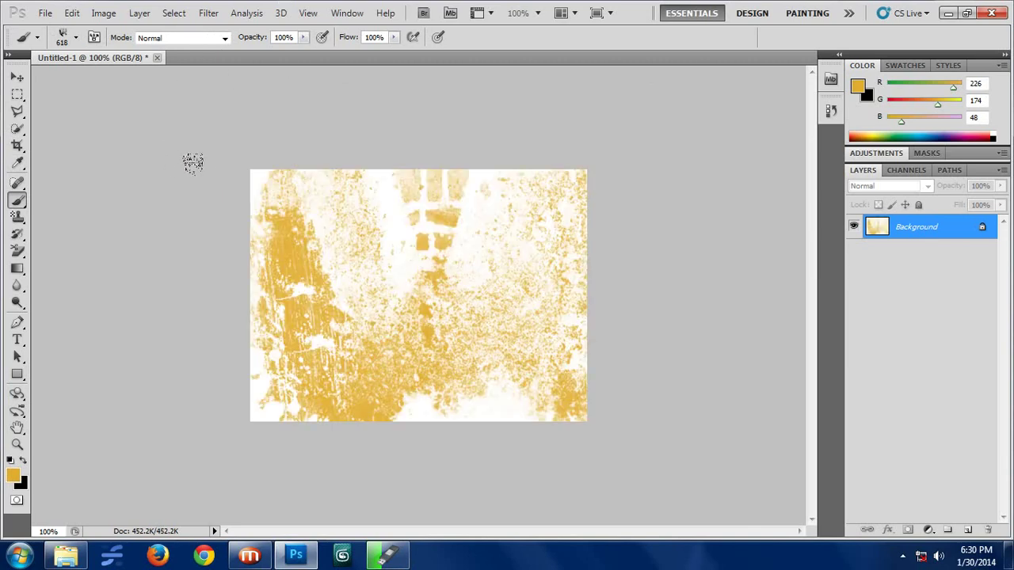
left_click(383, 357)
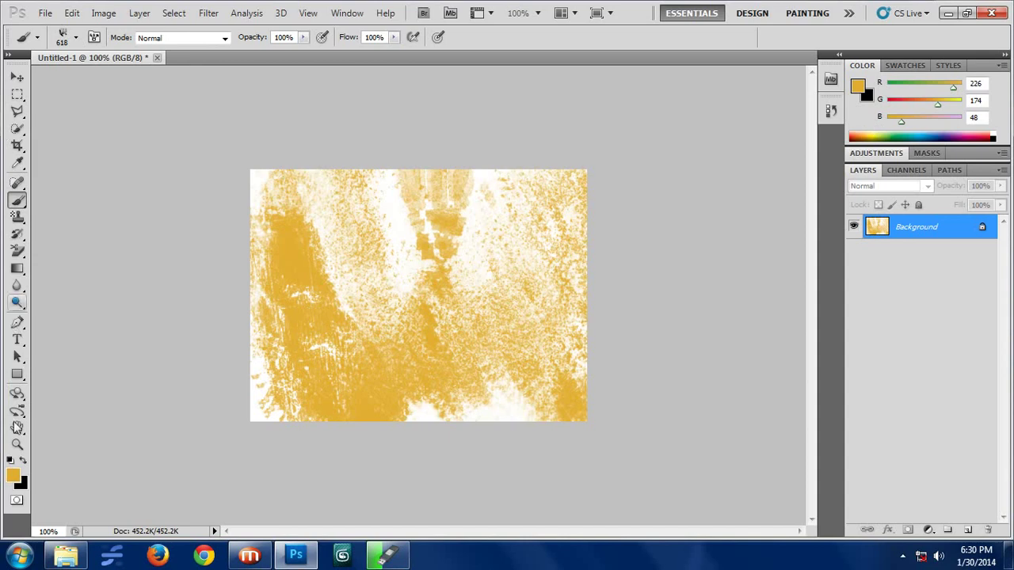
Restamp the grunge texture in light orange f9a83f
left_click(18, 481)
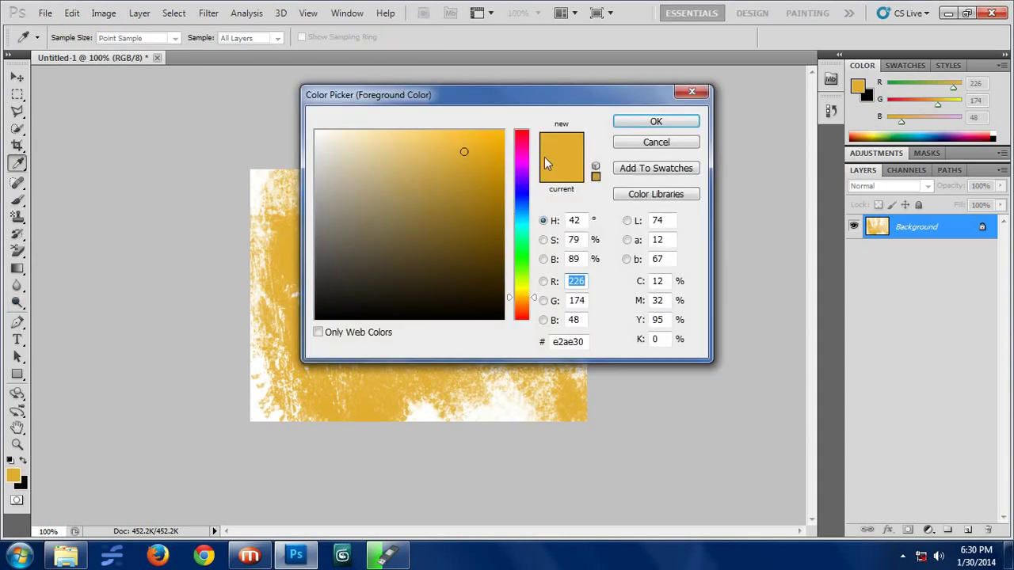
left_click_drag(511, 303, 511, 301)
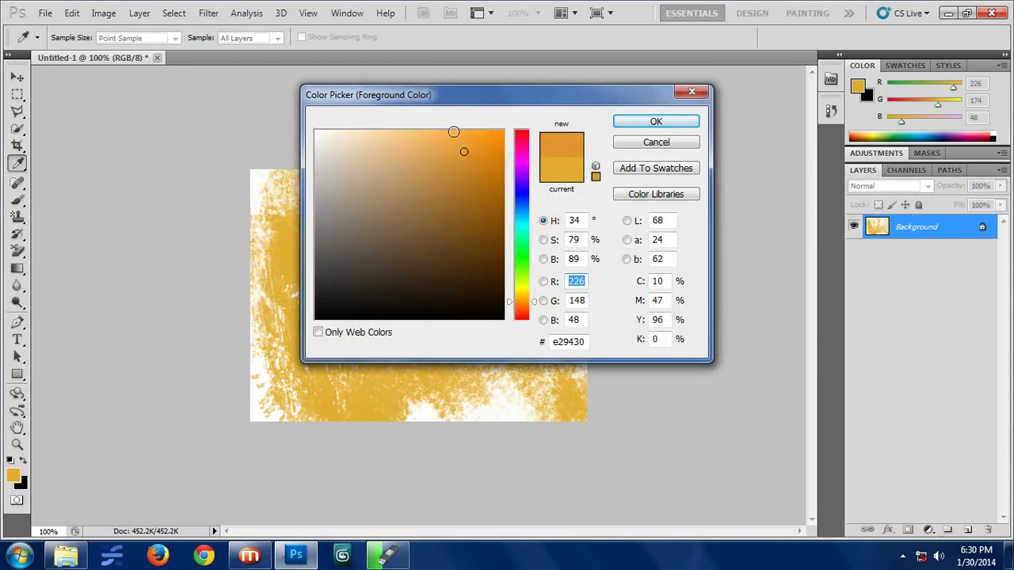
left_click_drag(446, 135, 456, 134)
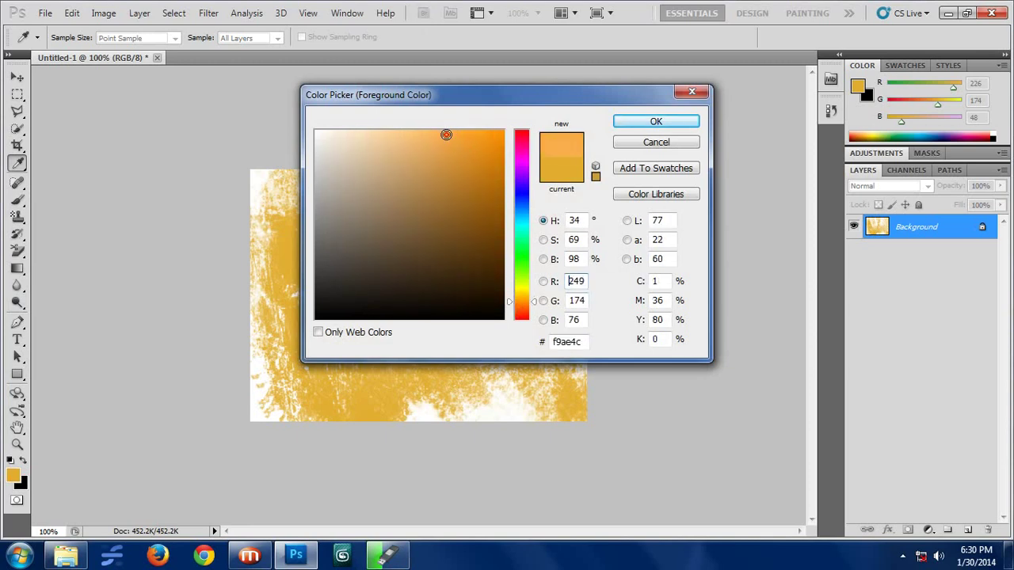
left_click(655, 122)
key("b")
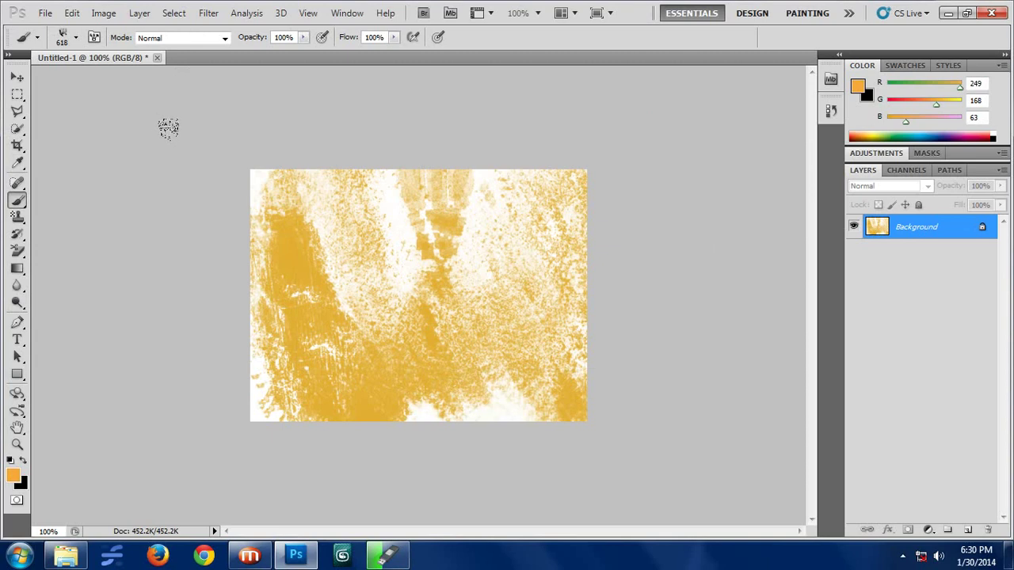
left_click(367, 329)
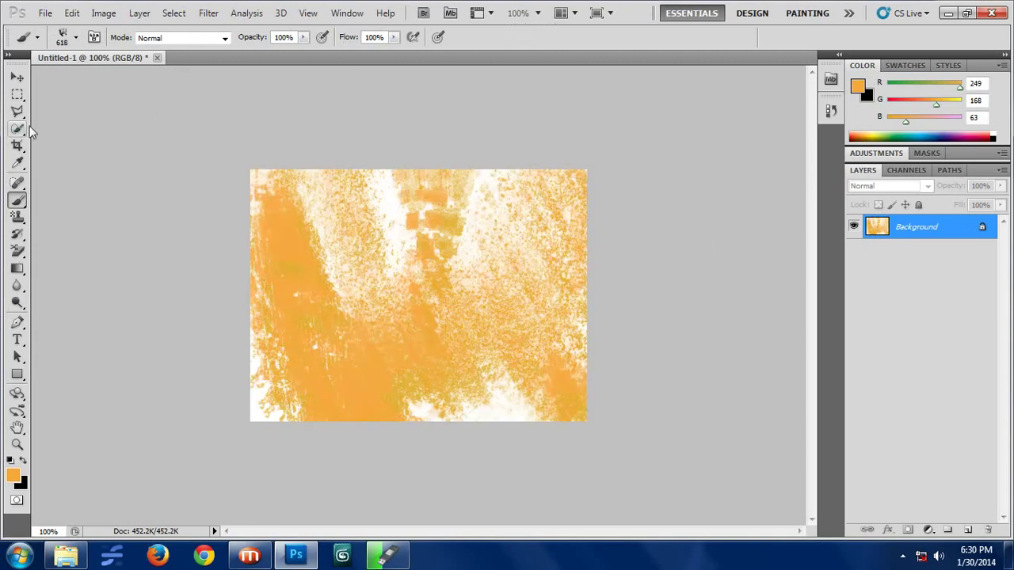
Try the 507, 649 and 353 px grunge brushes, then choose the 475 px brush
left_click(76, 40)
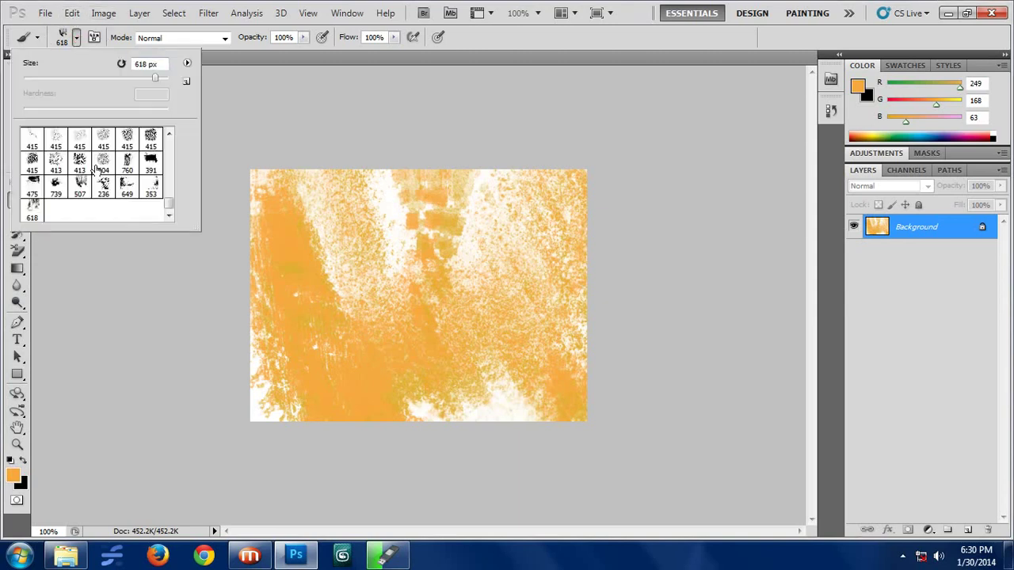
left_click(80, 187)
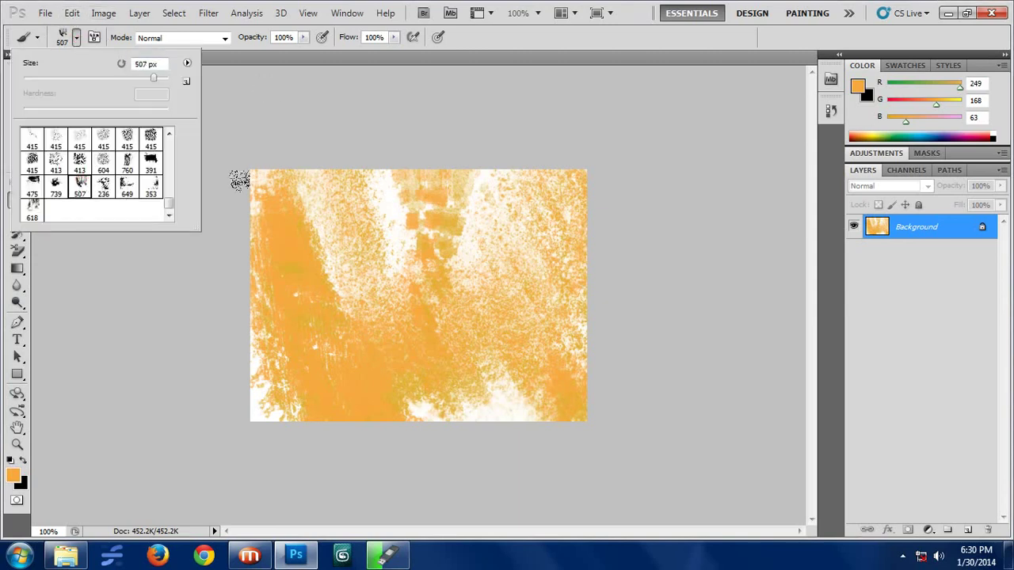
left_click(126, 187)
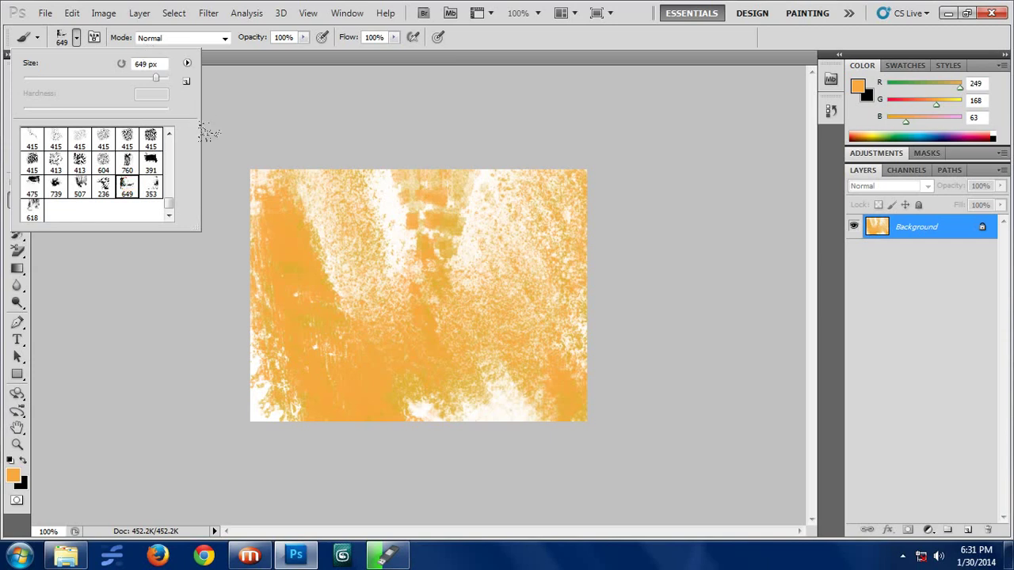
left_click(151, 188)
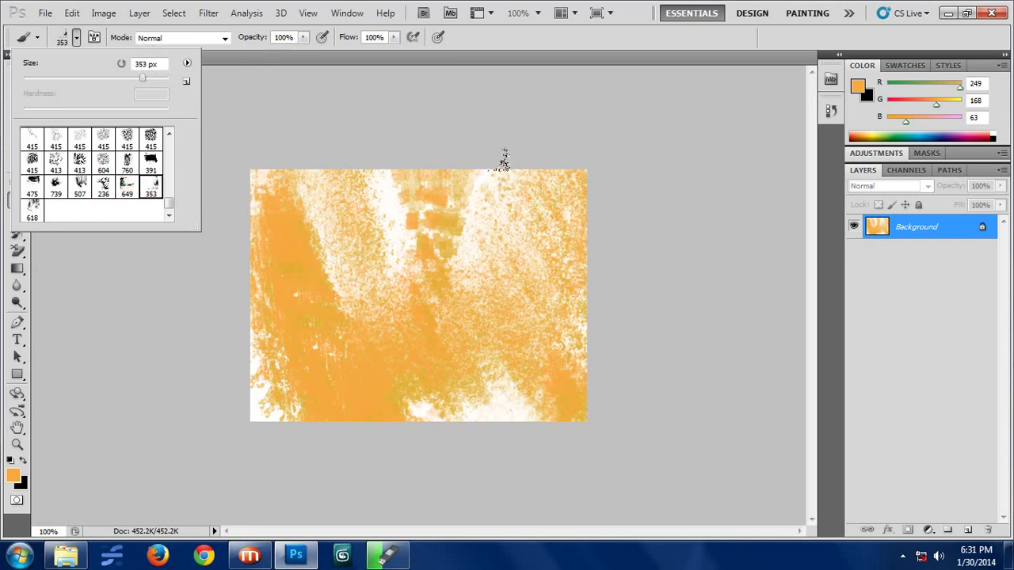
left_click(516, 289)
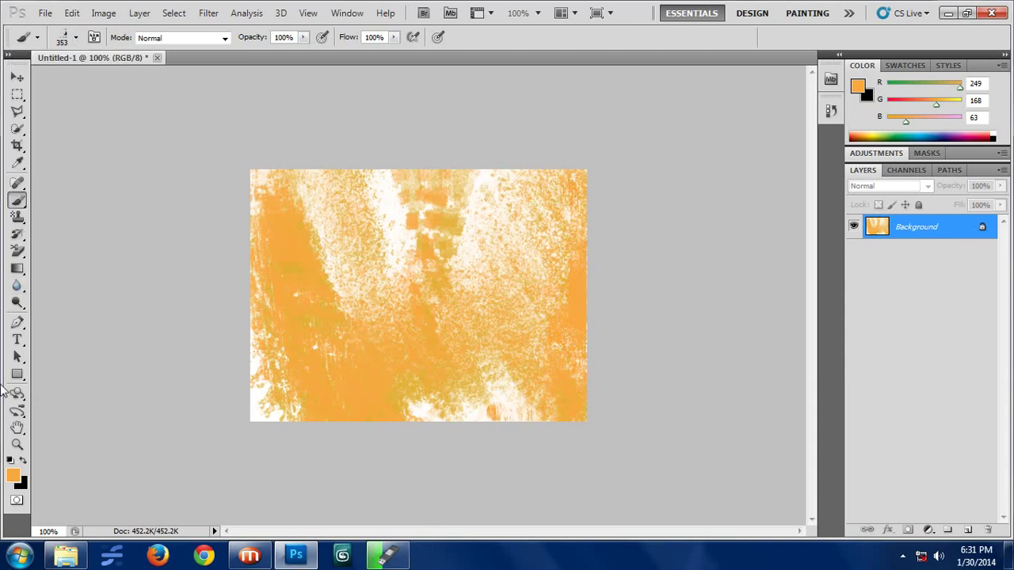
left_click(75, 37)
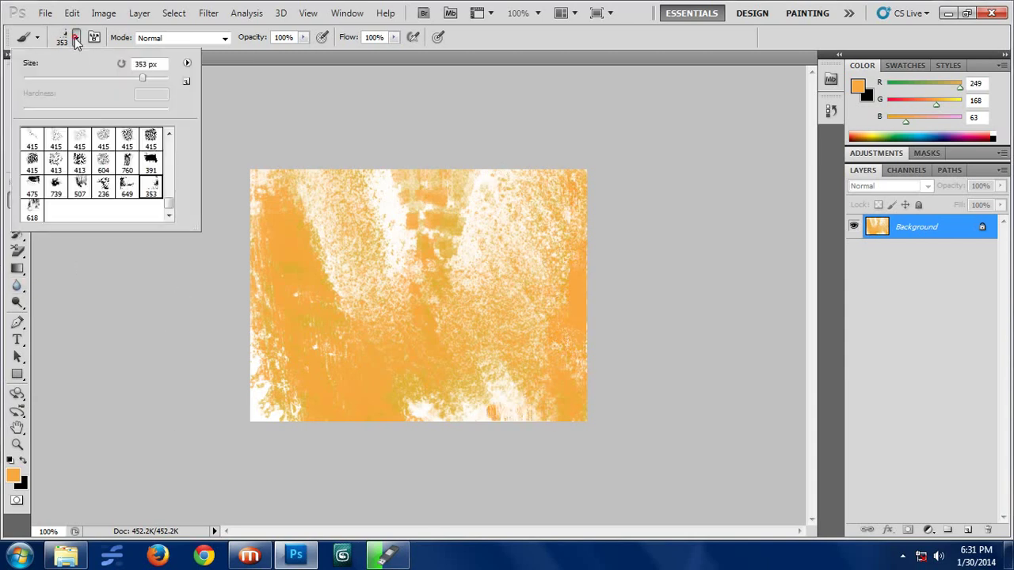
left_click(32, 187)
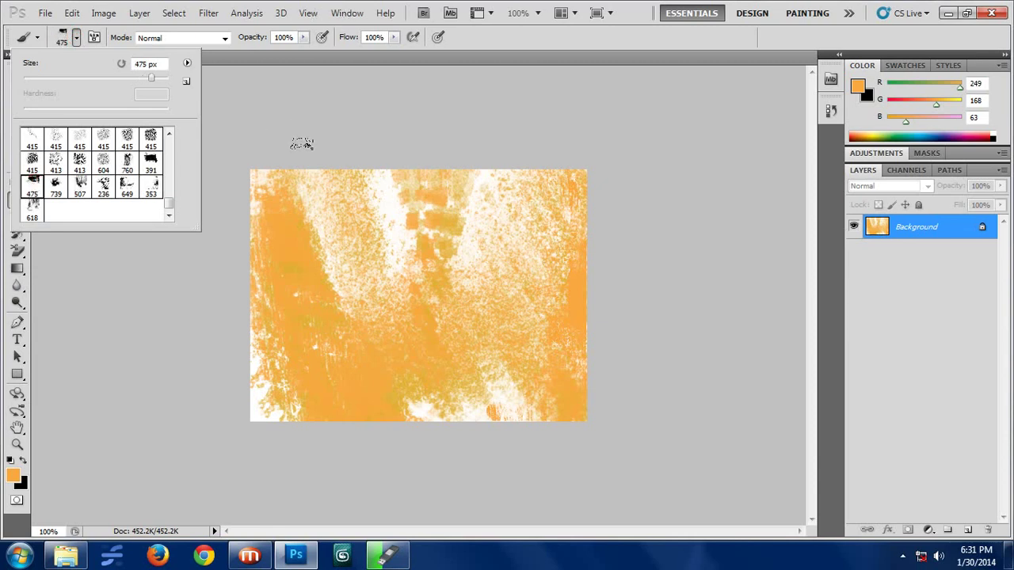
Test a large orange stamp and grey strokes, undoing both
left_click(406, 318)
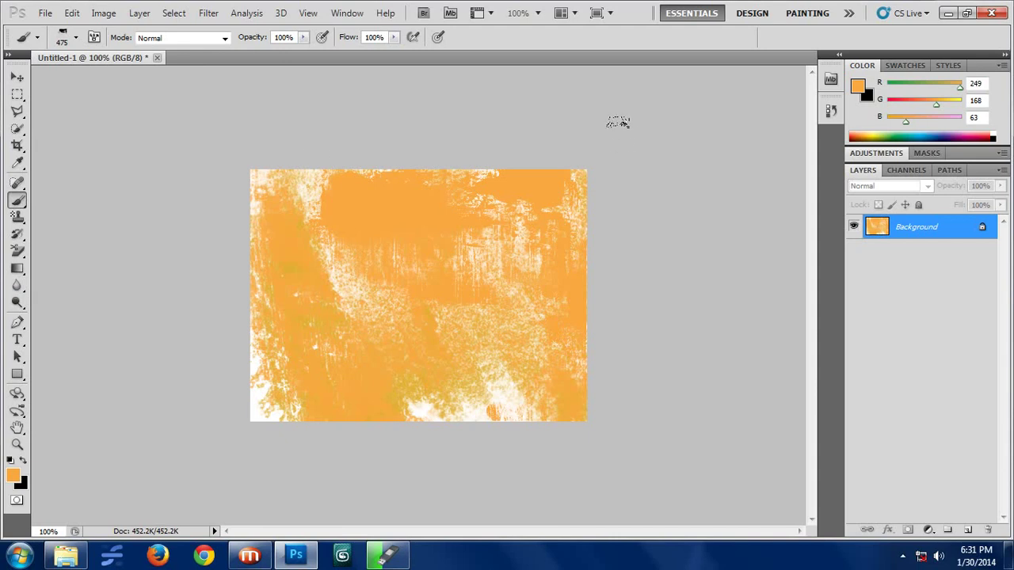
key("ctrl+z")
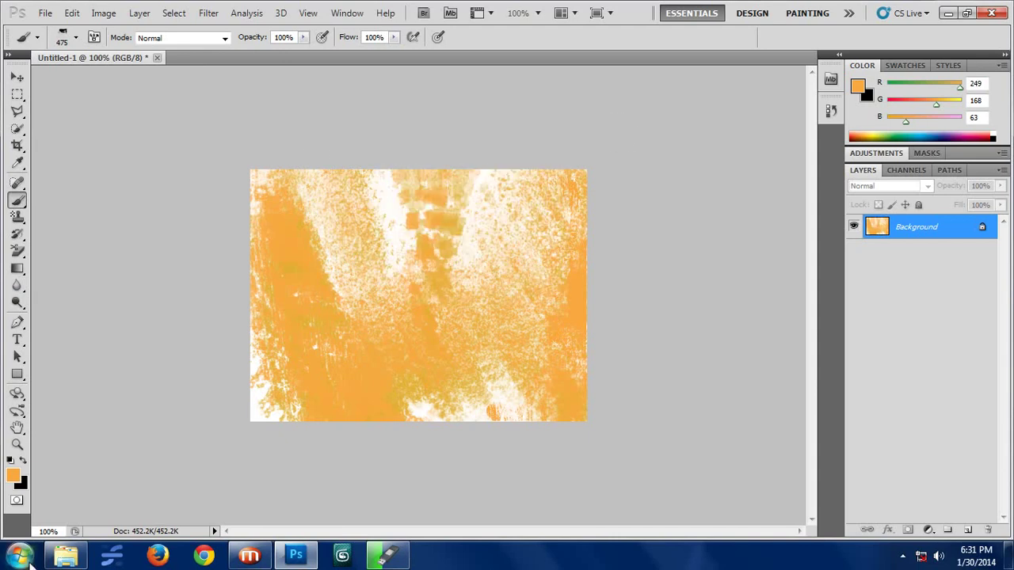
left_click(14, 476)
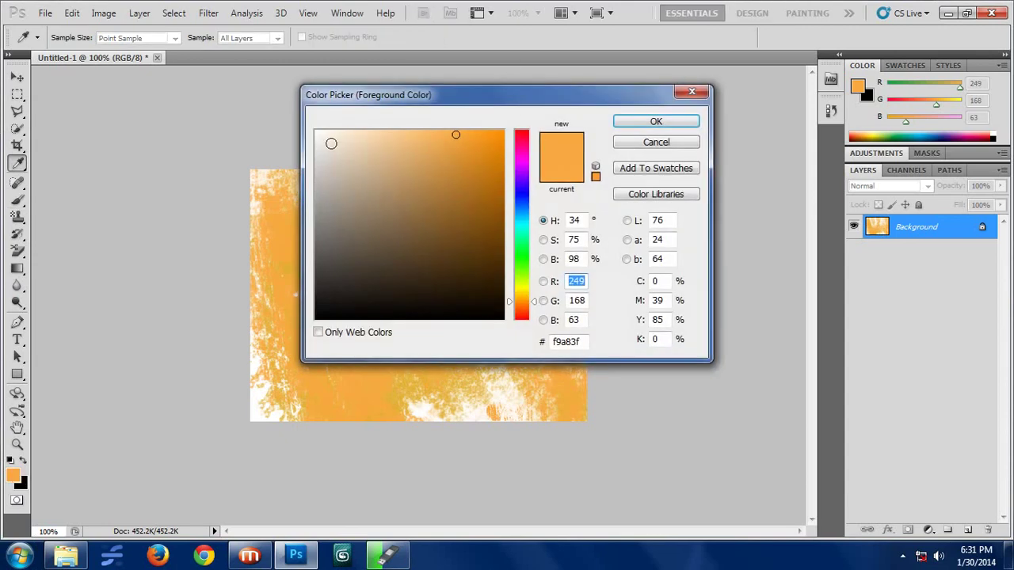
left_click(322, 237)
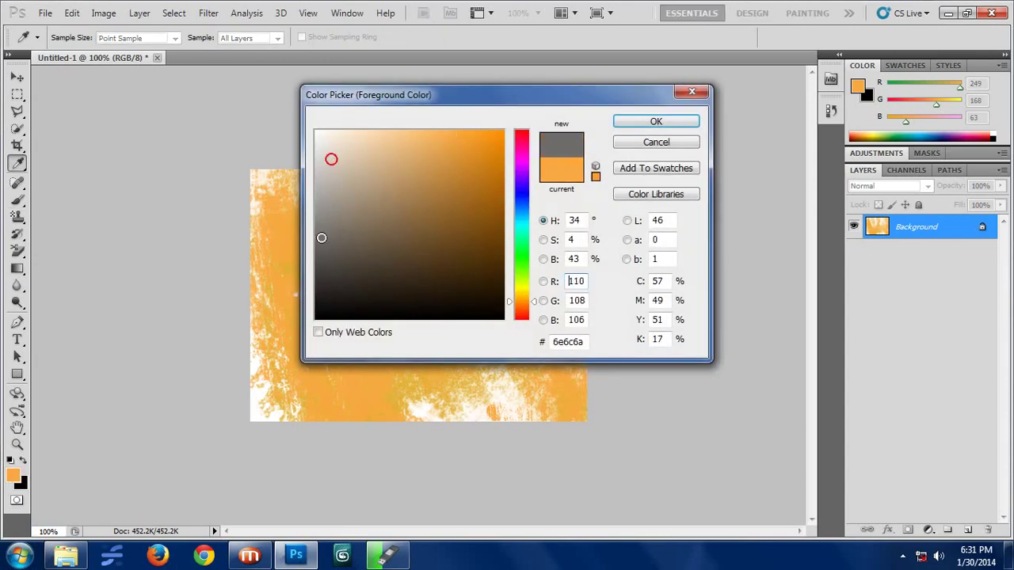
left_click(655, 121)
key("b")
left_click_drag(328, 131, 410, 321)
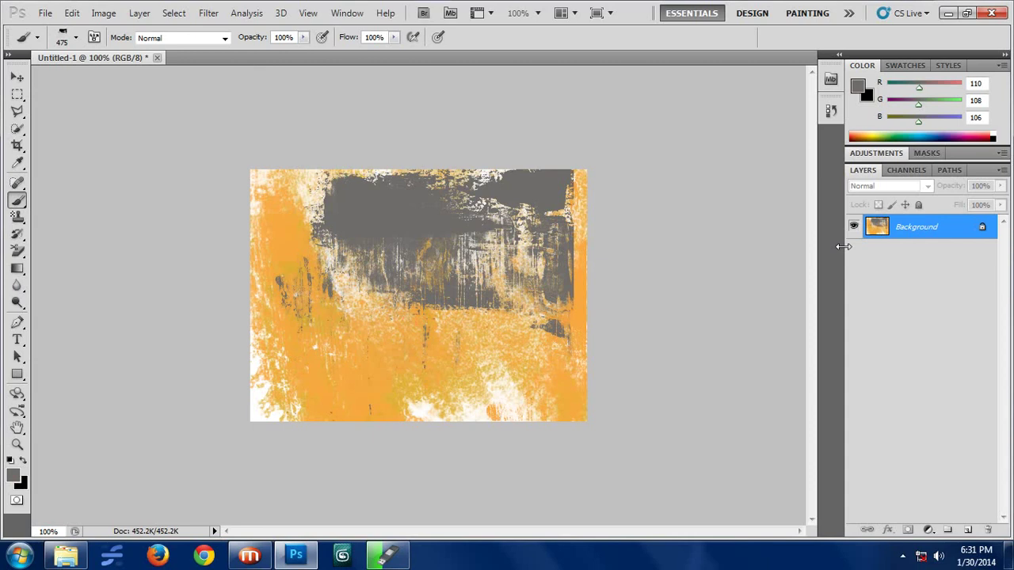
key("ctrl+z")
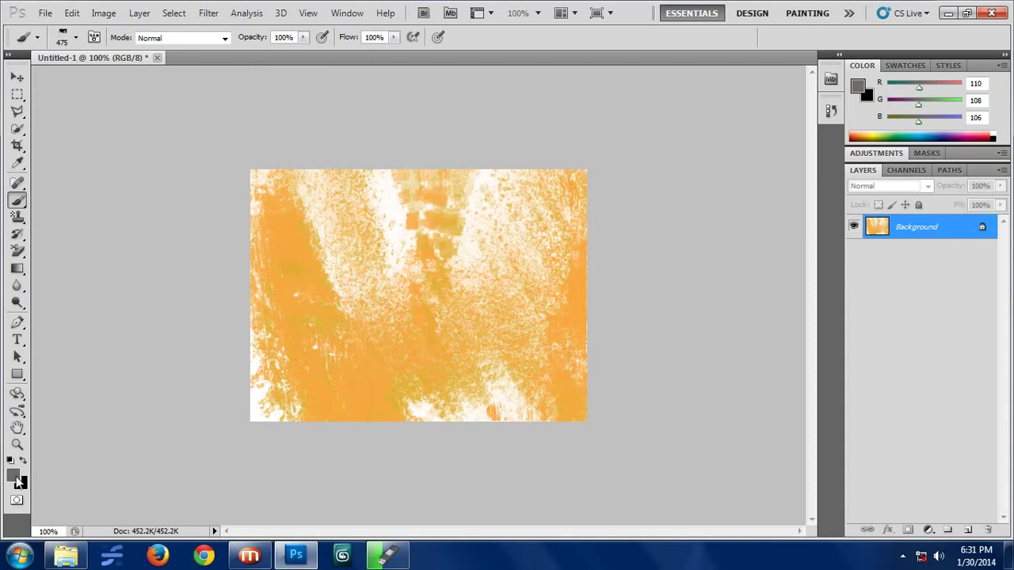
Set the foreground colour to deeper orange f0931a, undoing a trial stroke
left_click(14, 477)
left_click(483, 141)
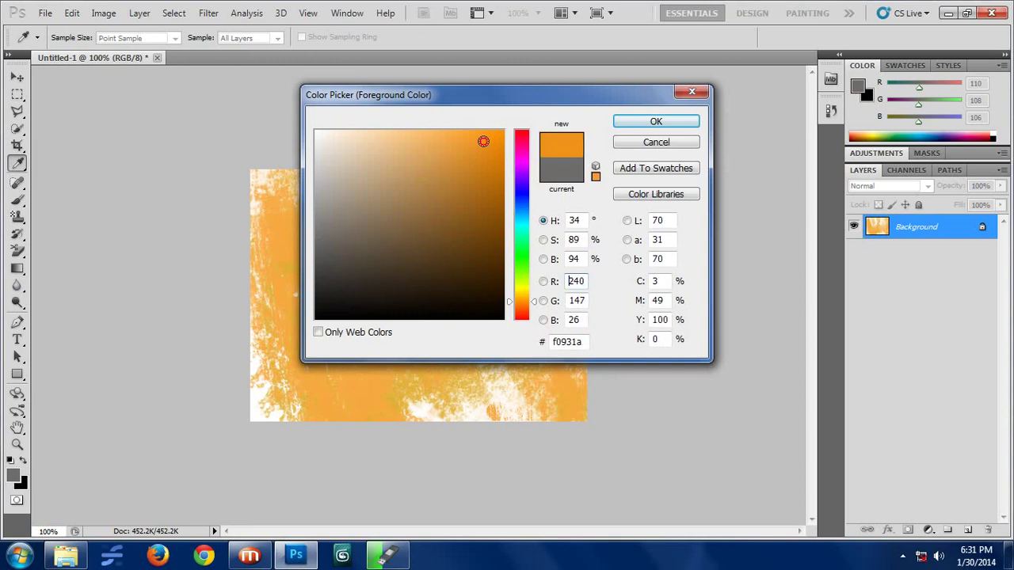
left_click(638, 121)
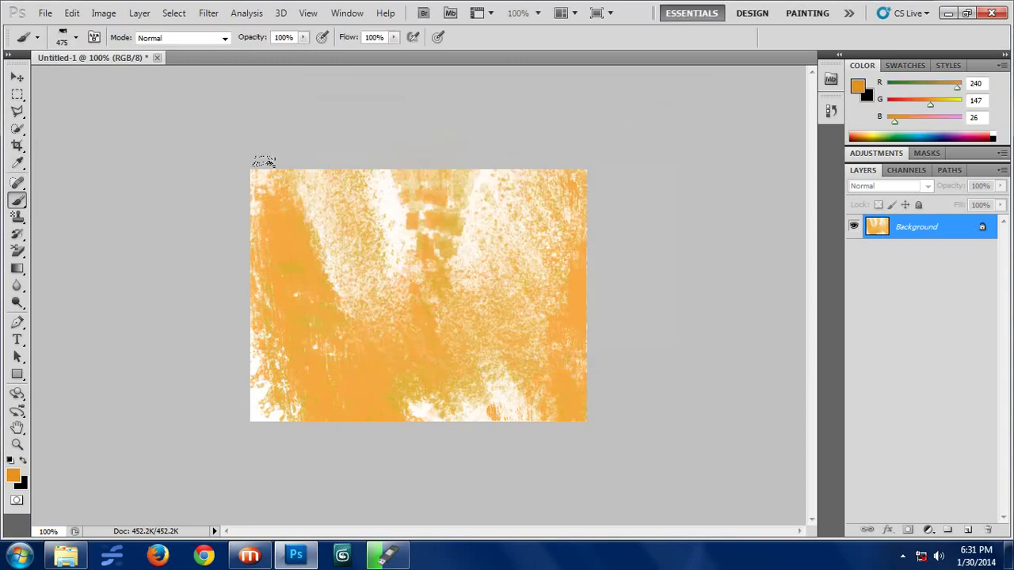
left_click(382, 318)
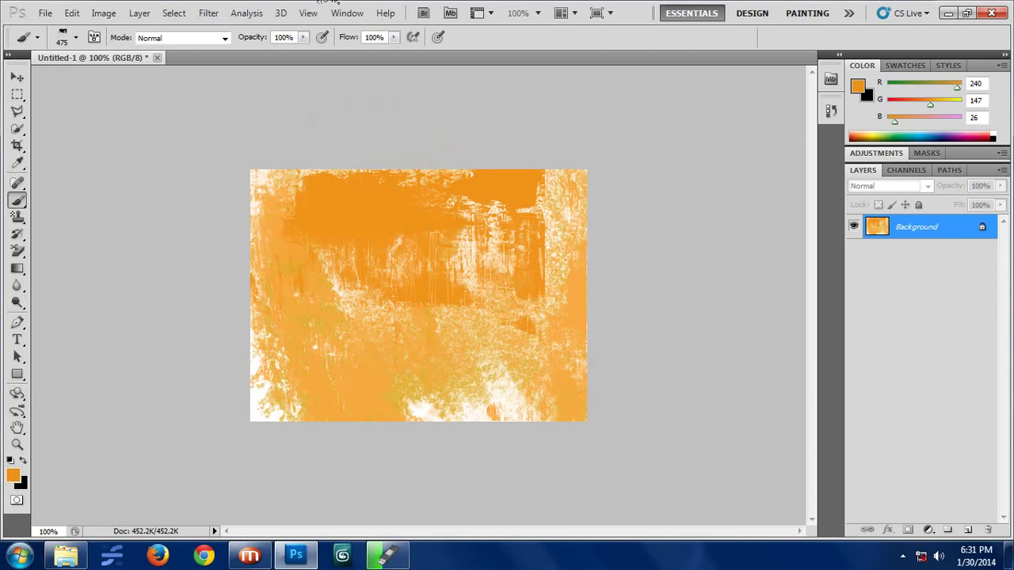
key("ctrl+z")
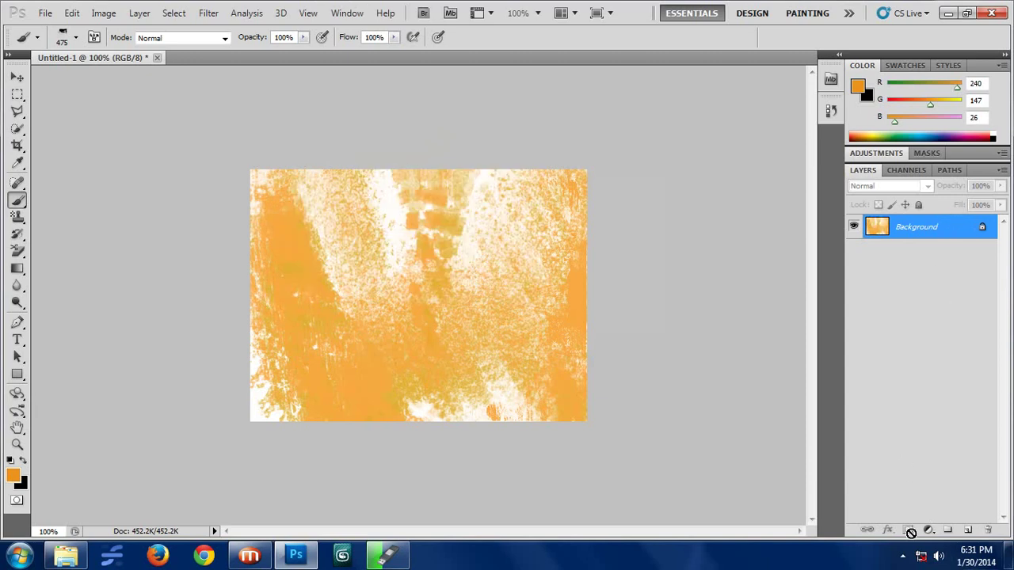
Add Layer 1, stamp dark-orange texture on it, and set its blend mode to Color
left_click(968, 531)
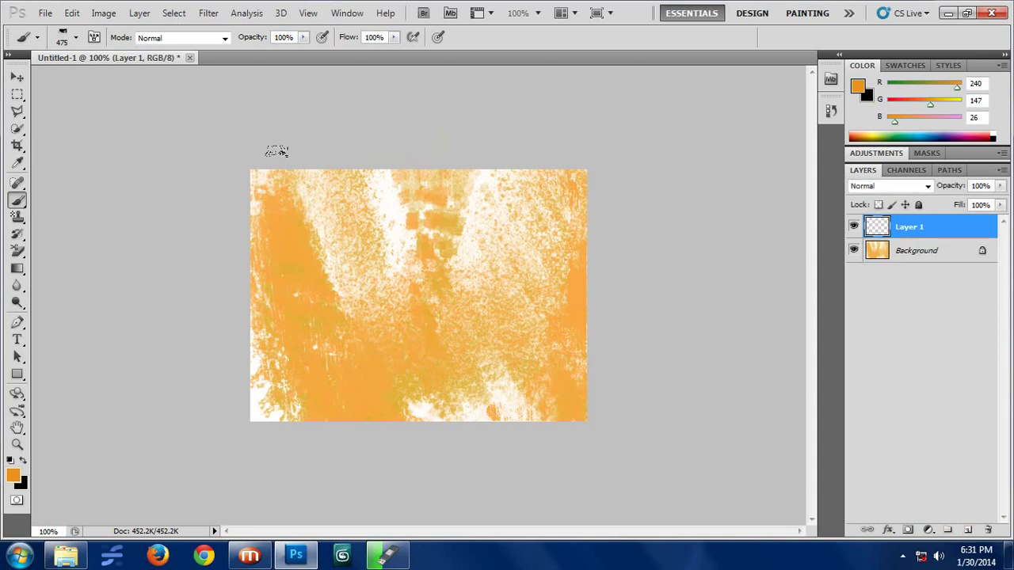
left_click(389, 320)
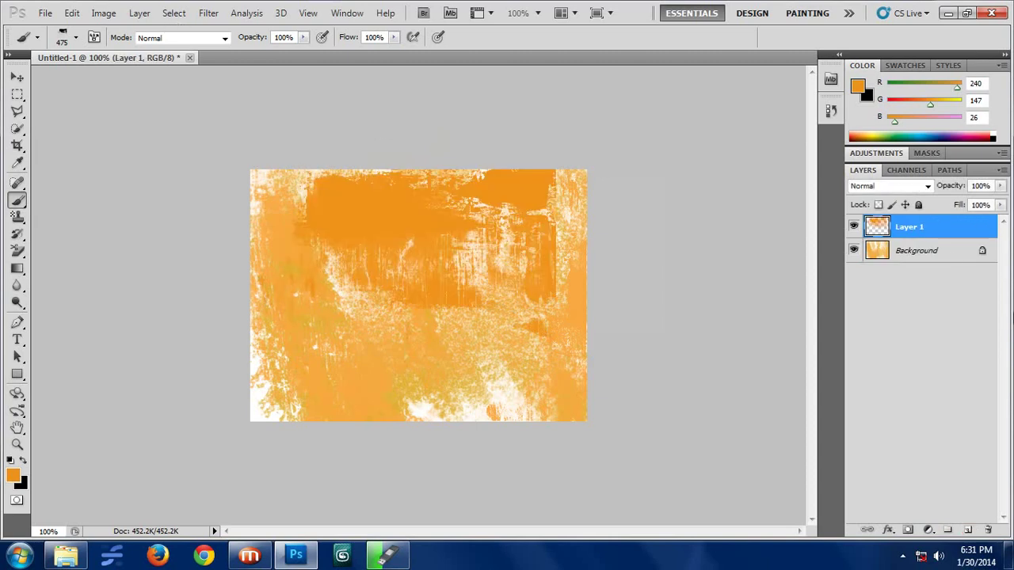
left_click(927, 186)
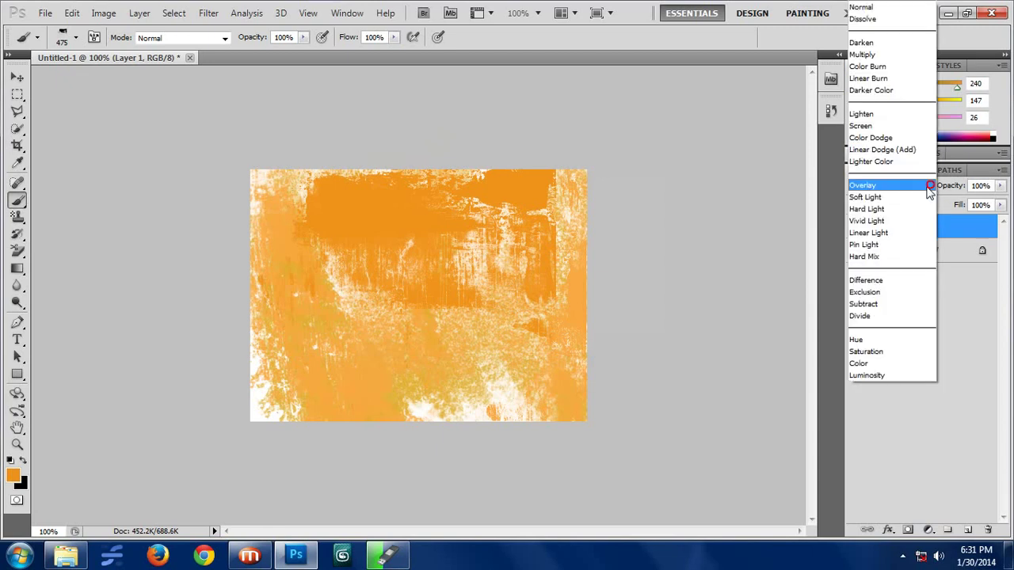
left_click(875, 364)
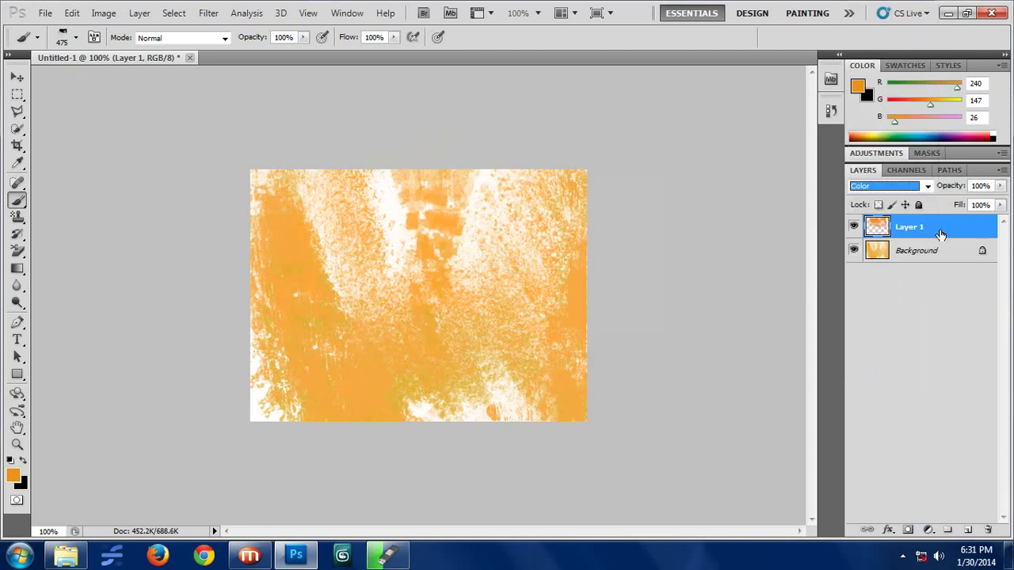
Convert the Background into Layer 0 and move it above Layer 1
double_click(983, 252)
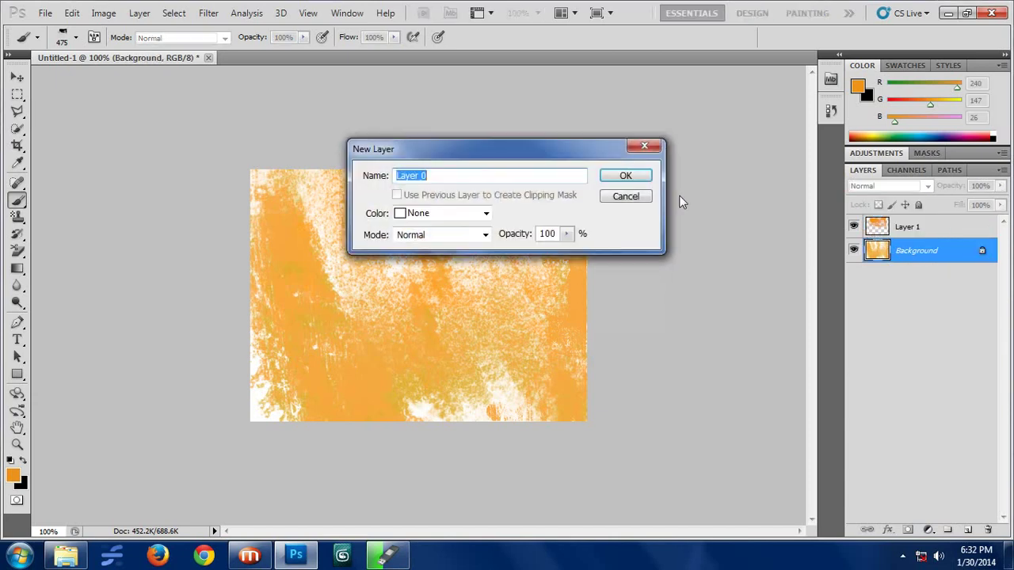
left_click(638, 171)
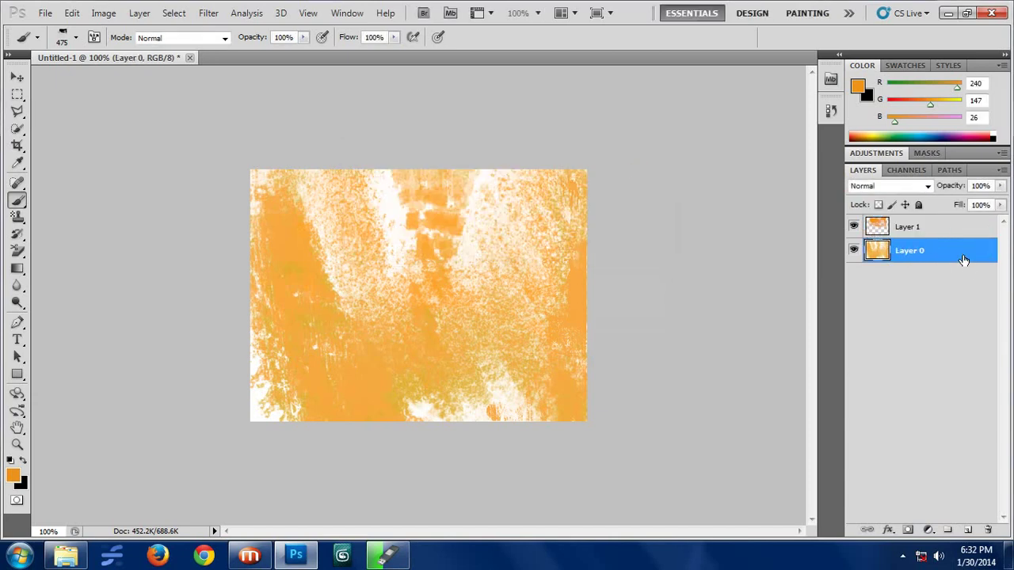
left_click_drag(963, 262, 959, 225)
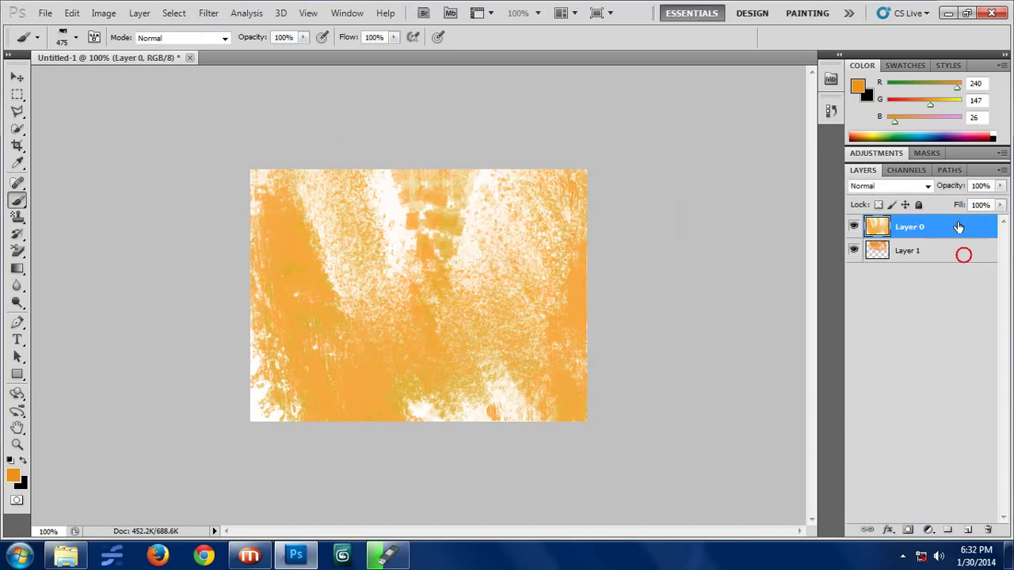
left_click(899, 252)
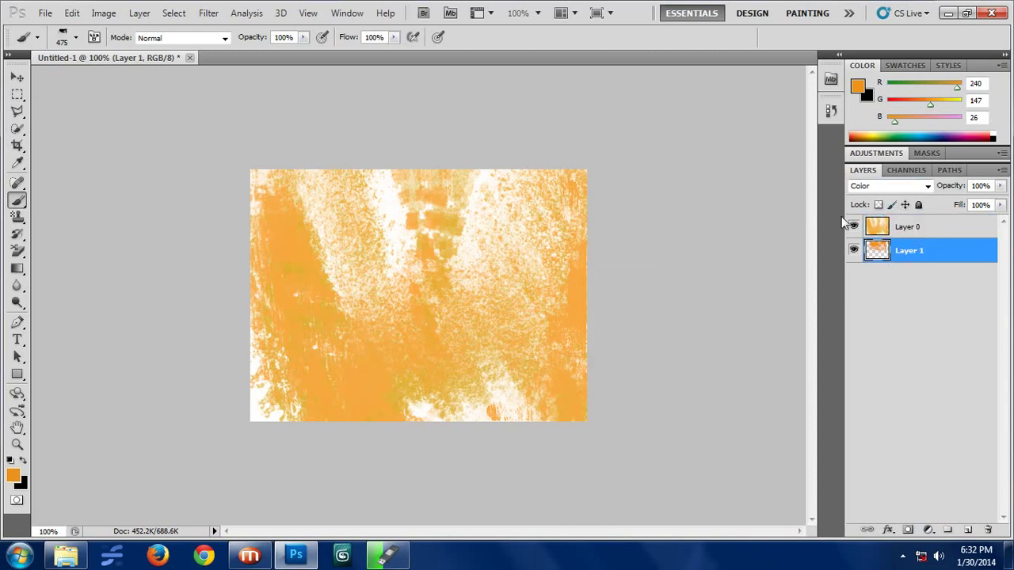
left_click(881, 187)
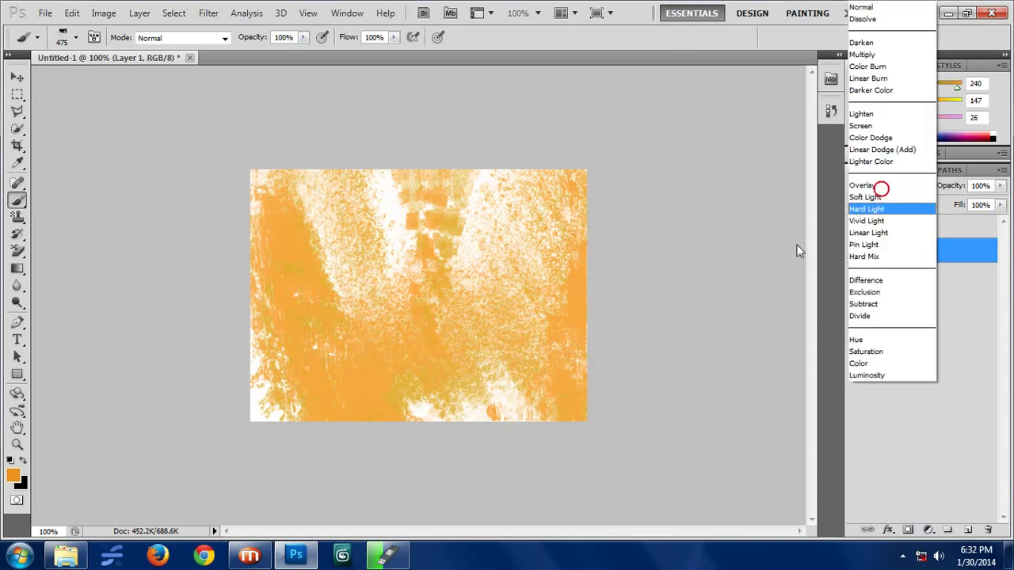
Move Layer 1 back above Layer 0 after briefly trying other blend modes
left_click(858, 363)
key("Up")
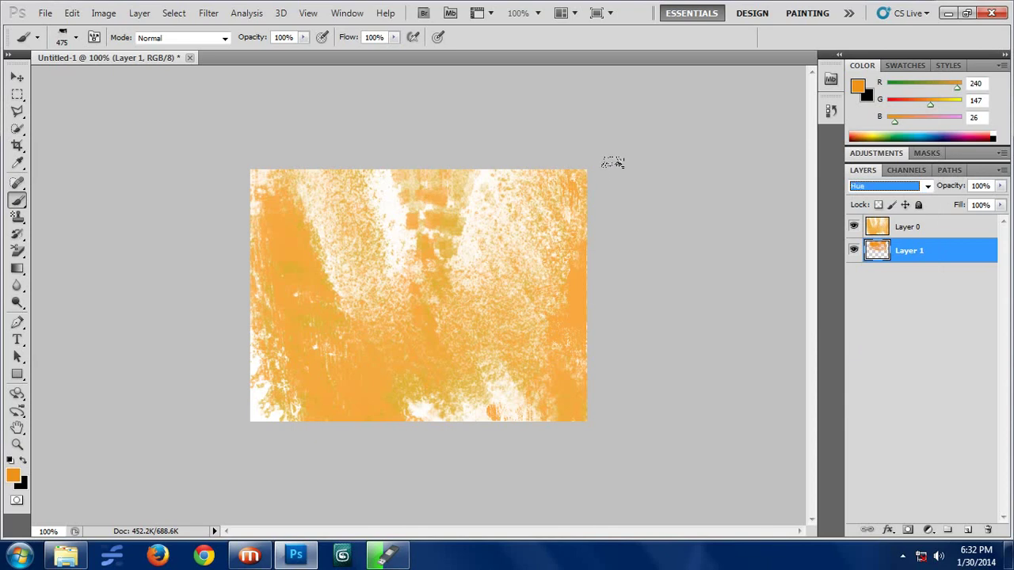
key("Up")
left_click_drag(960, 255, 955, 223)
Preview Layer 1's blend modes, from Subtract through Multiply, and settle on Linear Burn
left_click(883, 186)
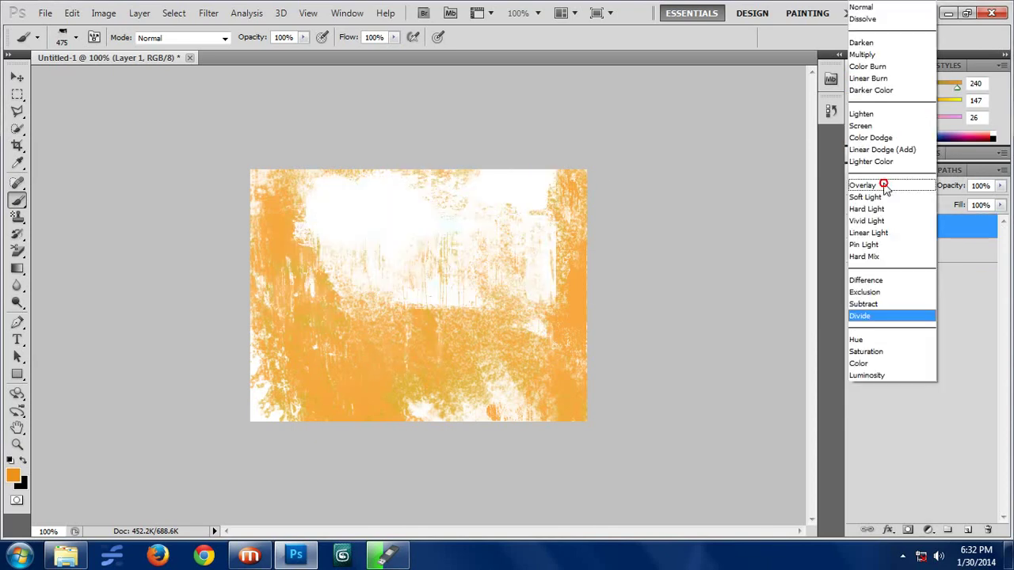
left_click(887, 304)
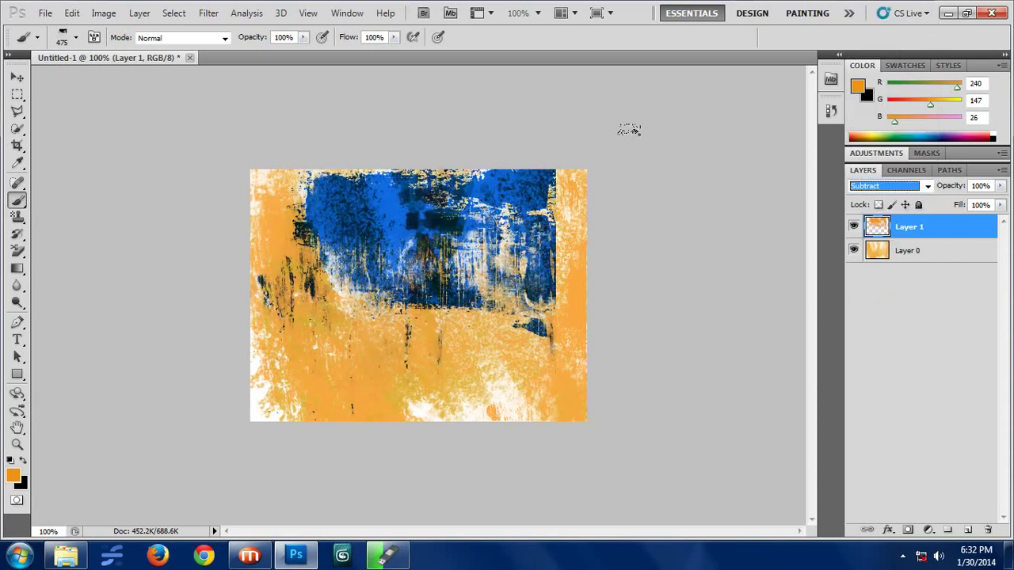
key("Up")
key("Up")
key("Up")
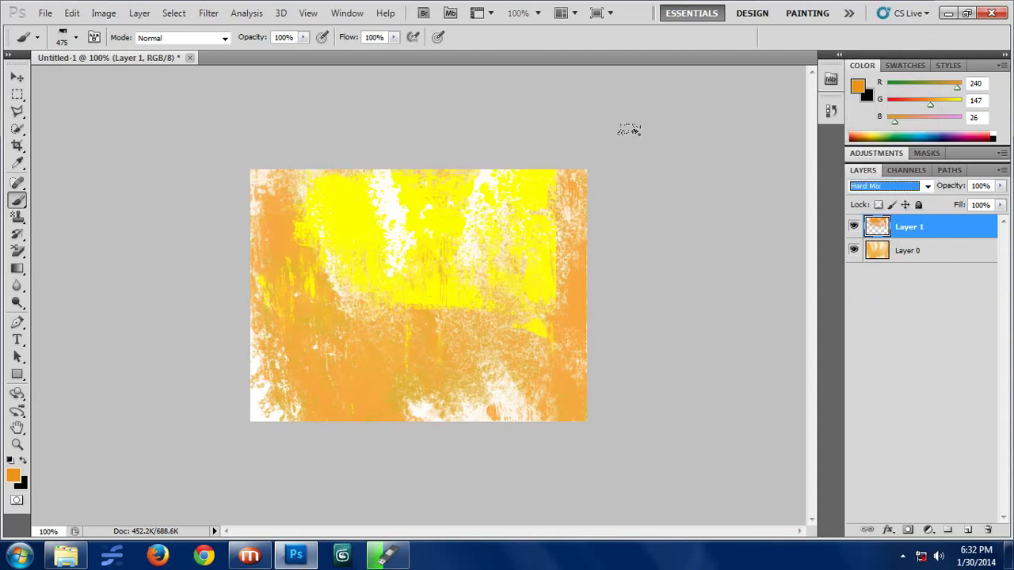
key("Up")
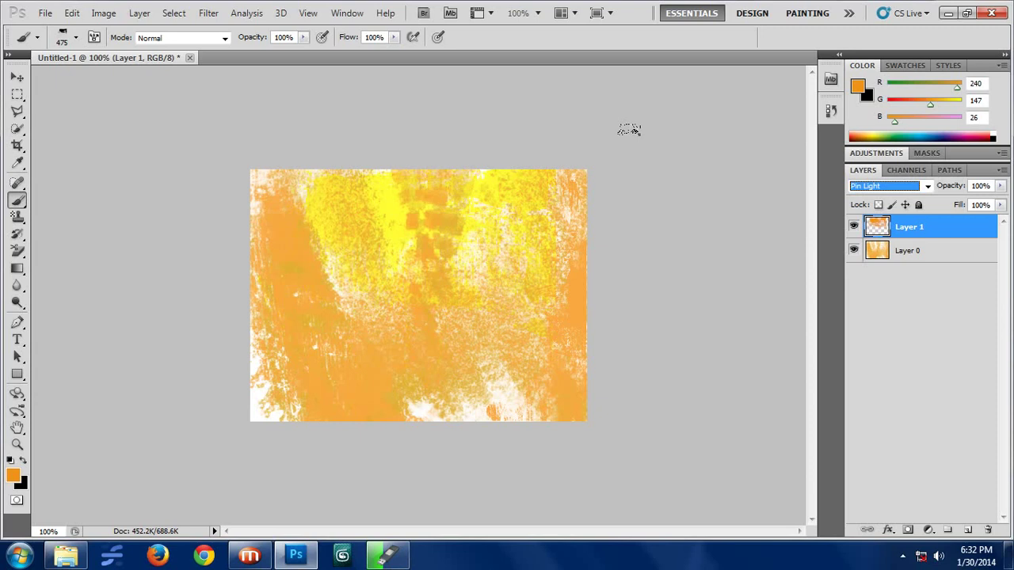
key("Up")
key("Up")
key("Up")
key("Up")
key("Down")
key("Up")
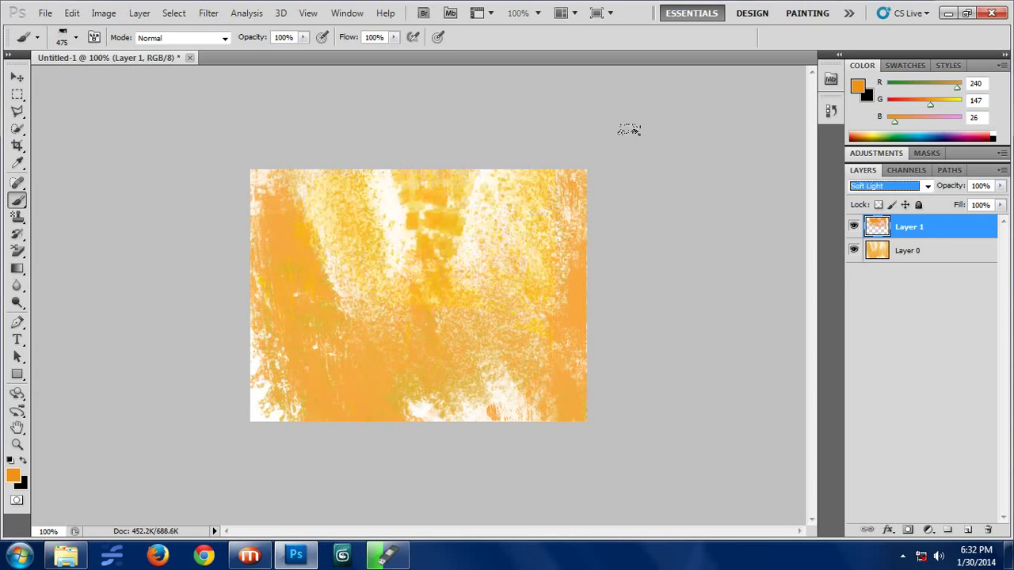
key("Up")
key("Up")
key("Up")
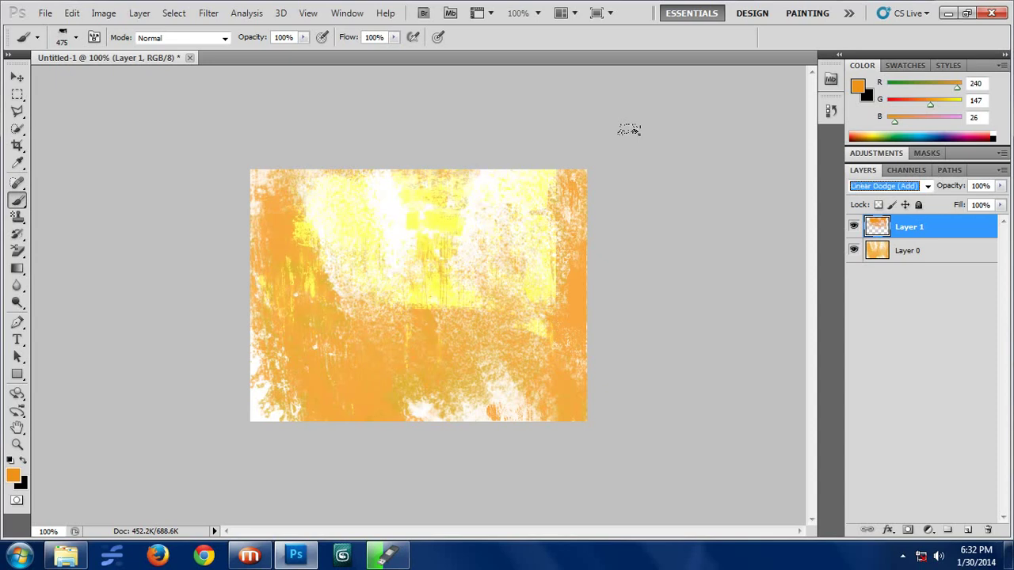
key("Up")
key("Up")
key("Up")
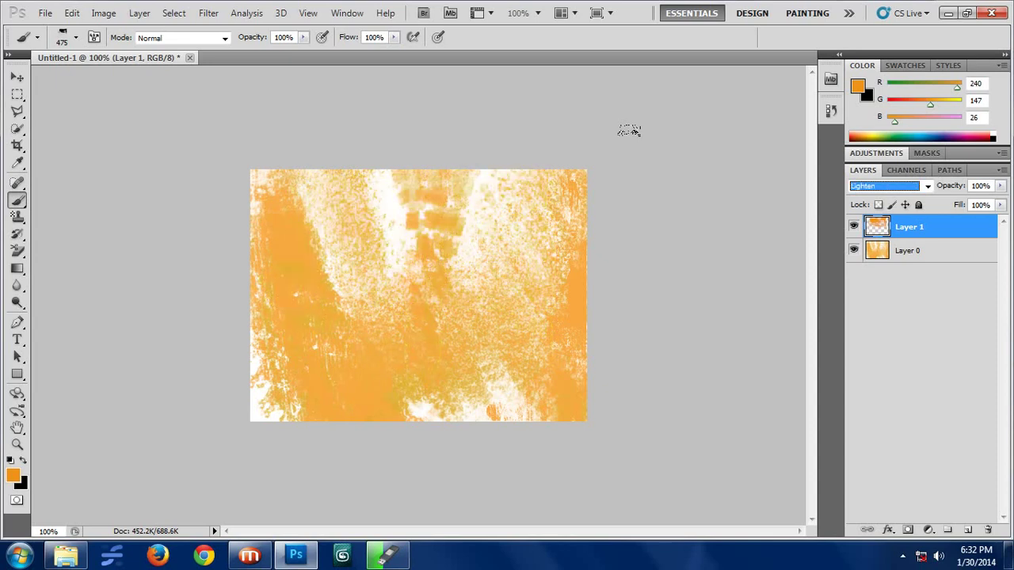
key("Up")
key("Up")
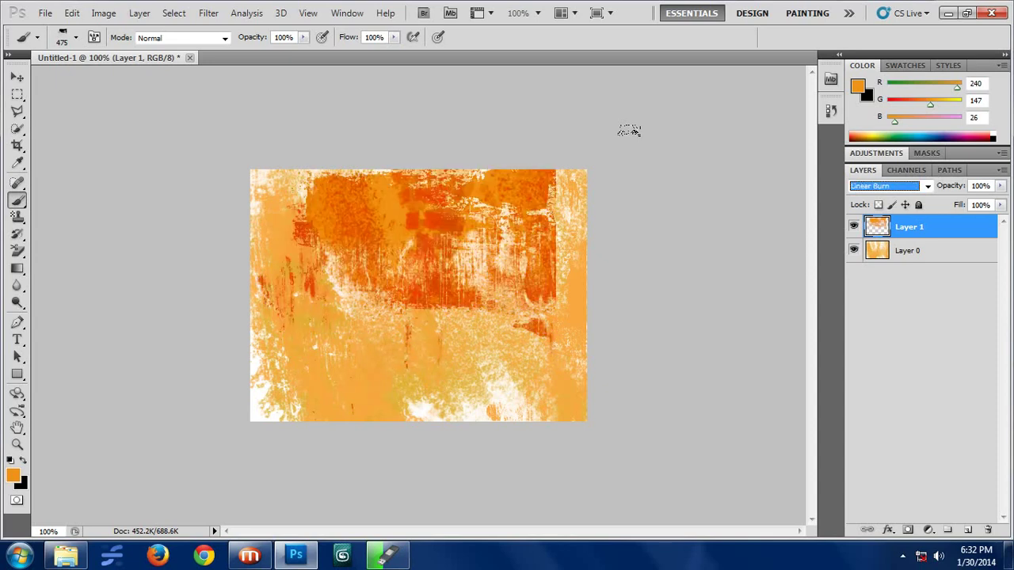
key("Down")
key("Up")
key("Up")
key("Down")
key("Up")
key("Down")
key("Up")
key("Up")
key("Up")
key("Up")
key("Up")
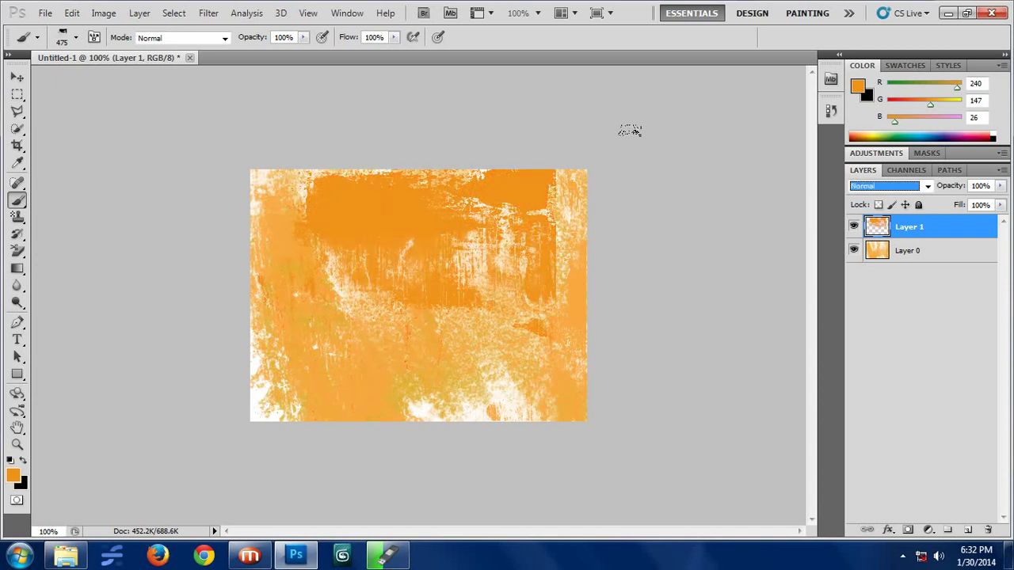
key("Down")
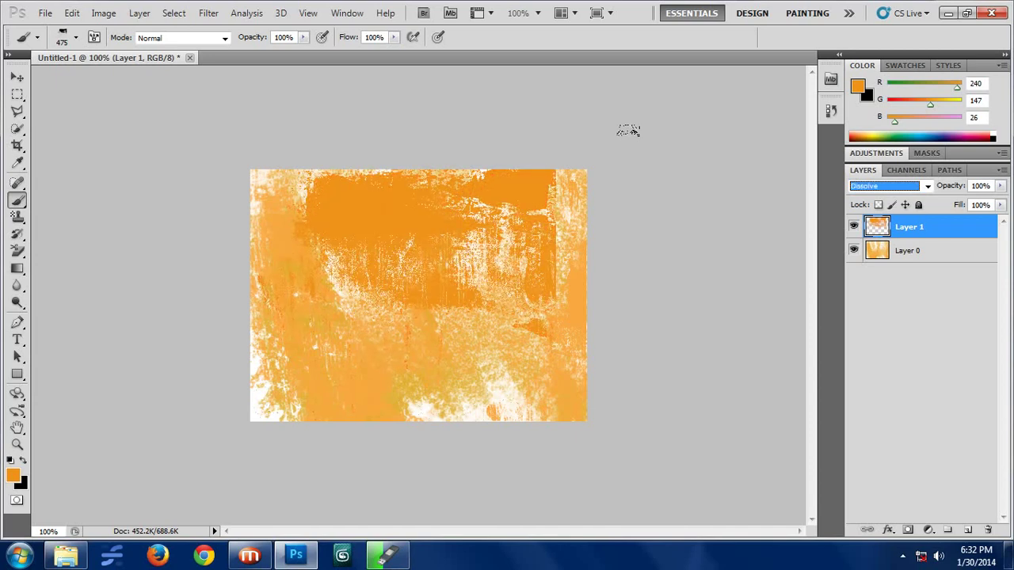
key("Up")
key("Down")
key("Down")
key("Down")
key("Down")
key("Down")
key("Up")
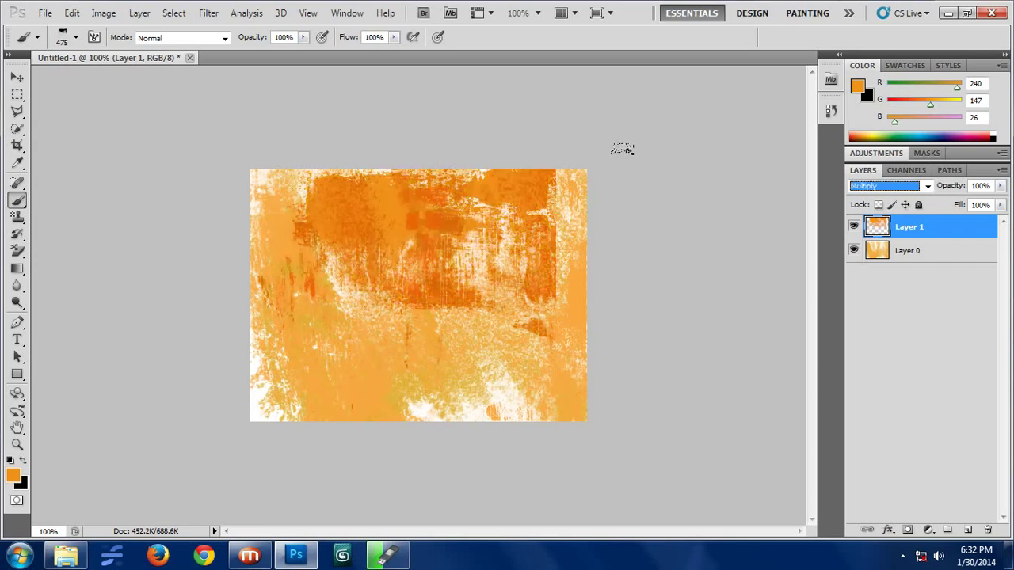
key("Down")
key("Down")
key("Down")
key("Up")
key("Up")
key("Up")
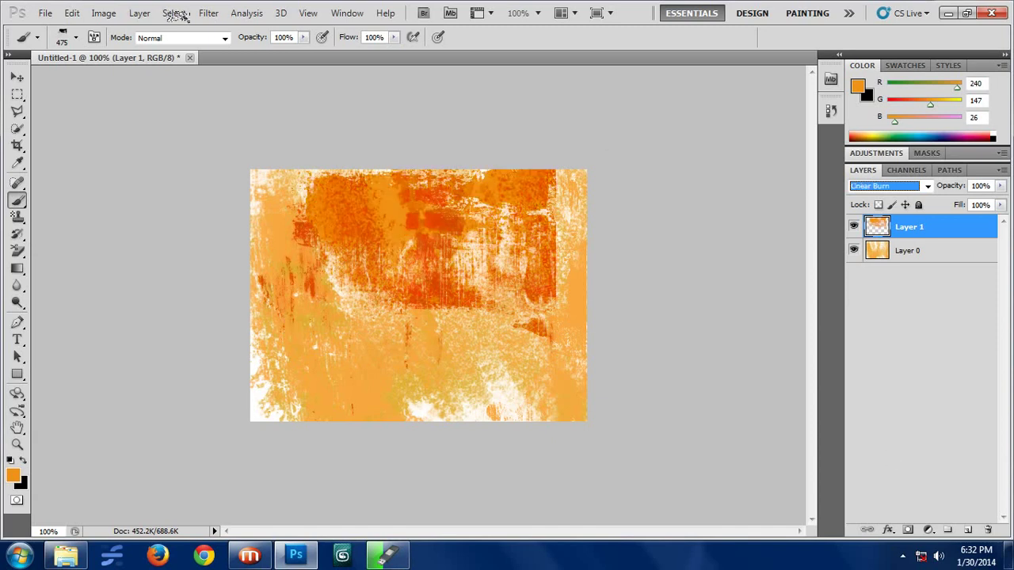
Stamp dark-orange texture over the corners and light gaps, then merge the visible layers
left_click(300, 185)
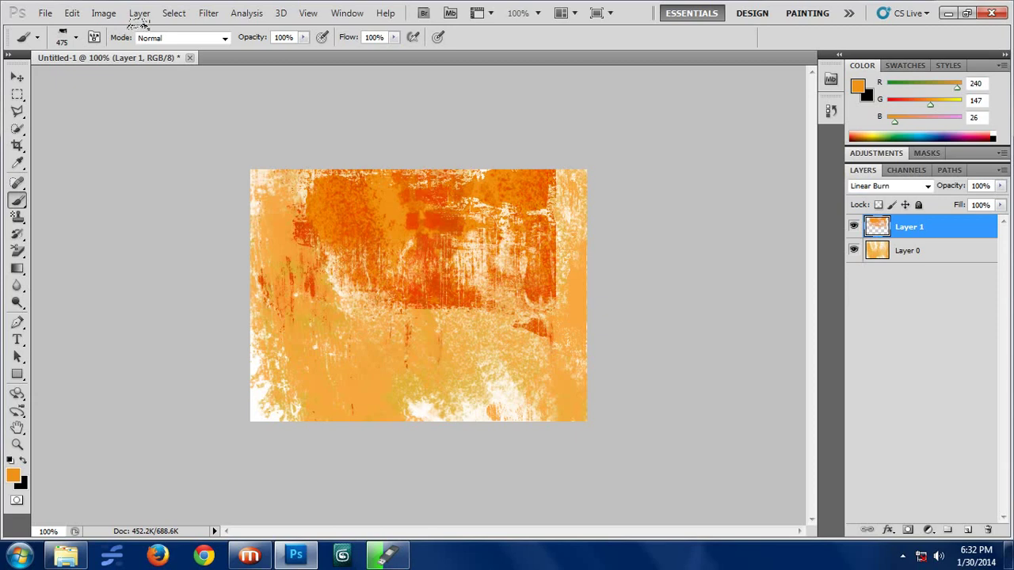
left_click(260, 194)
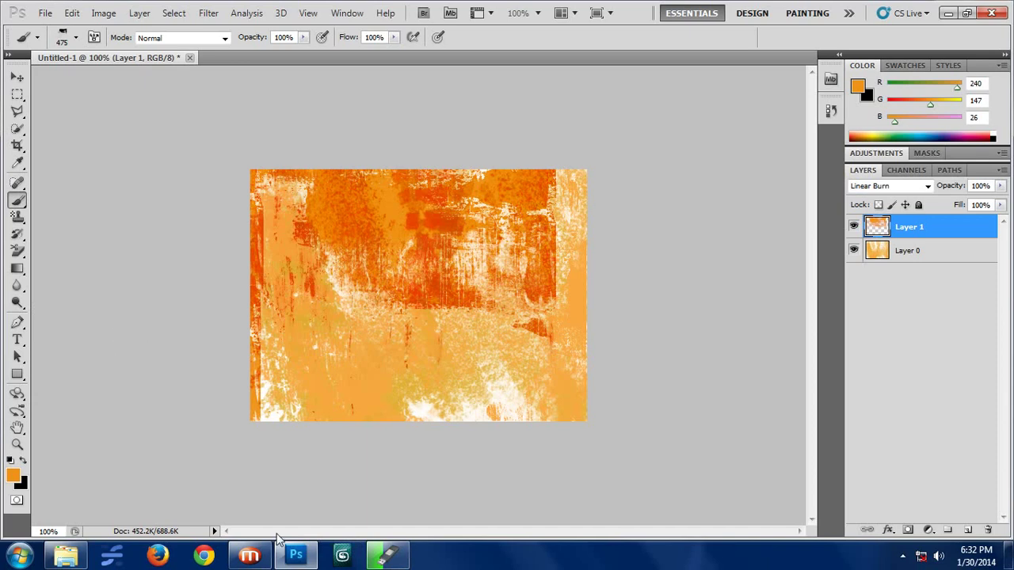
left_click(277, 506)
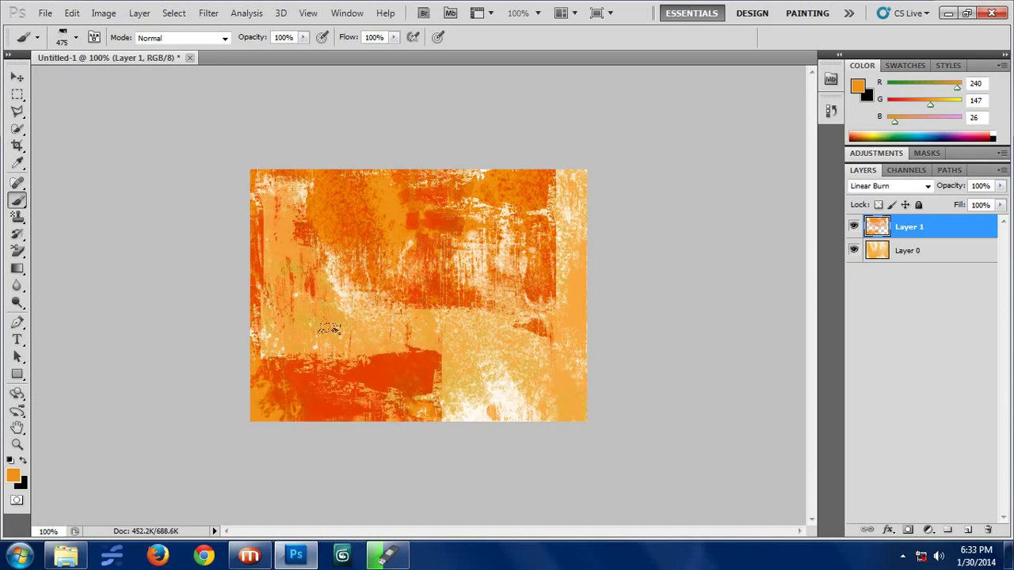
left_click(451, 498)
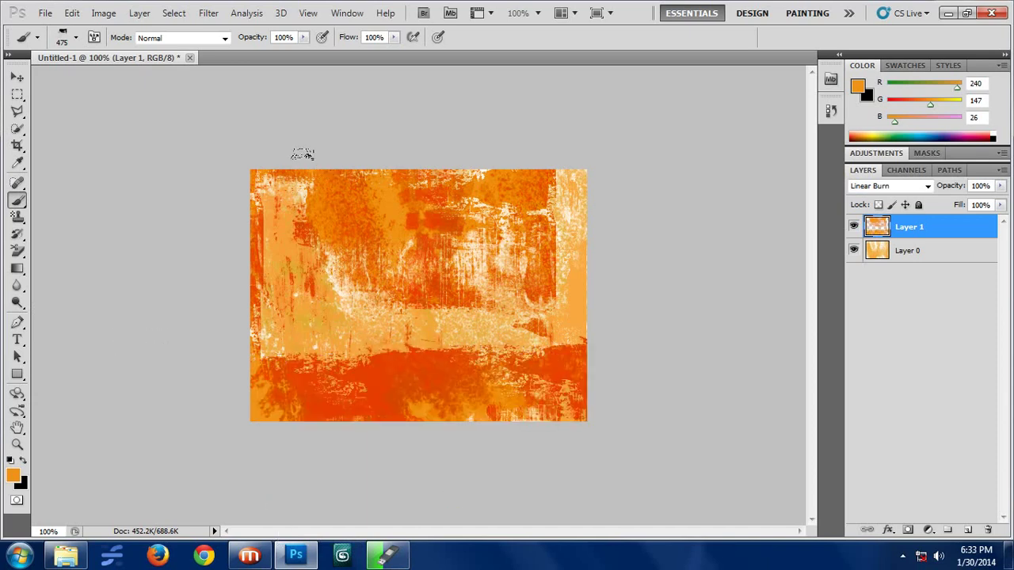
left_click(426, 324)
left_click(298, 197)
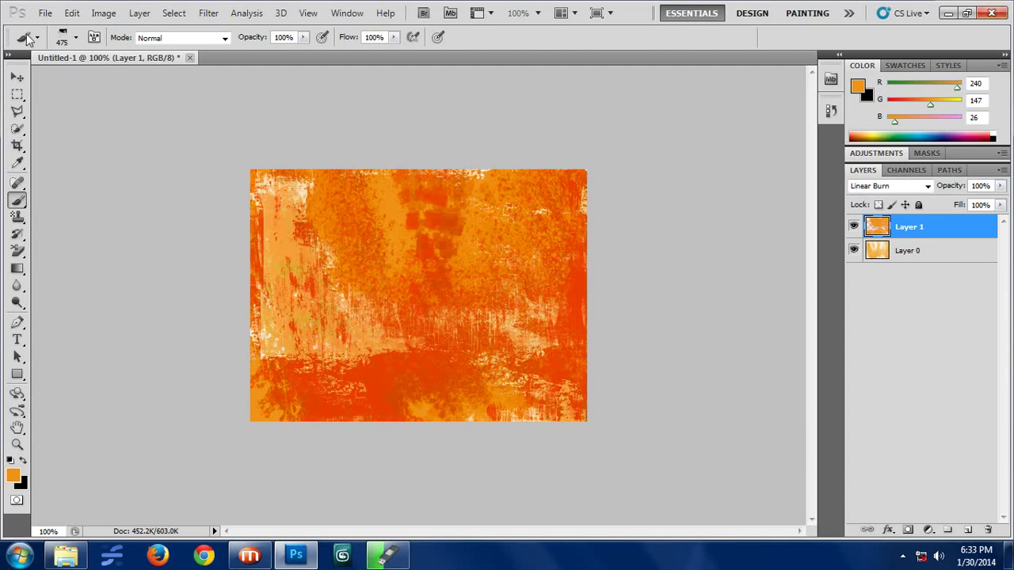
key("ctrl+shift+e")
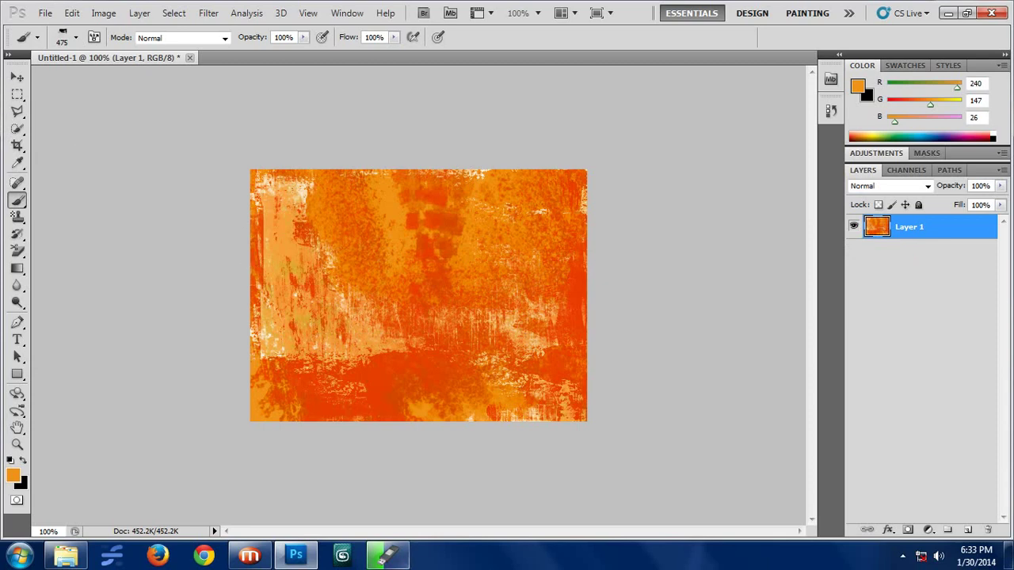